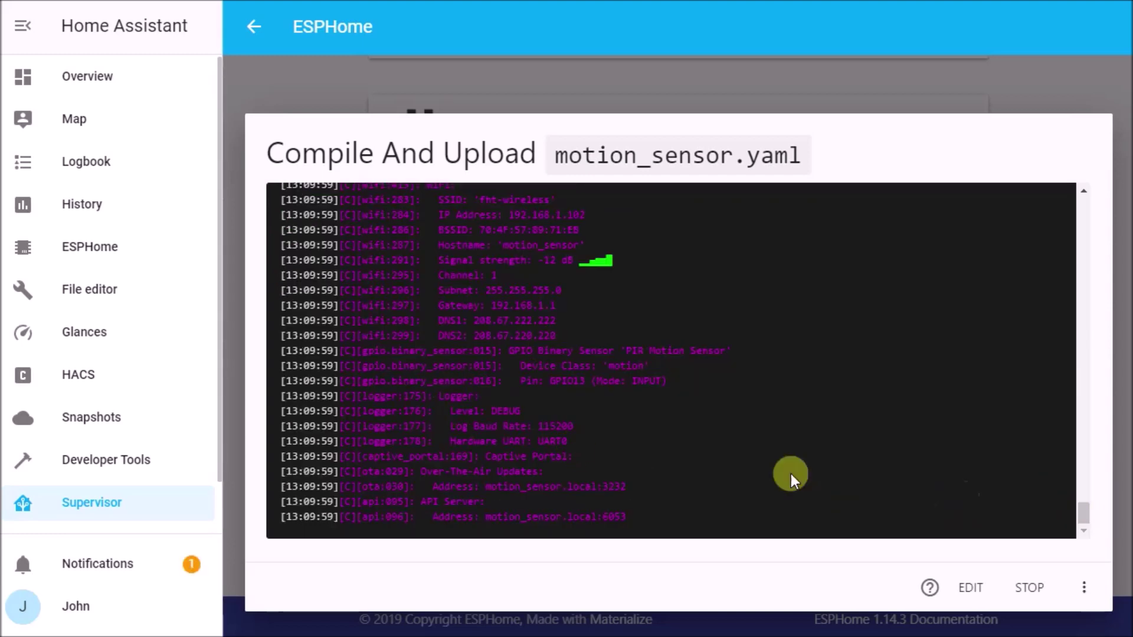
Step: Close the motion_sensor.yaml upload log and check out the newly discovered devices from the notification
drag(1076, 513, 1071, 496)
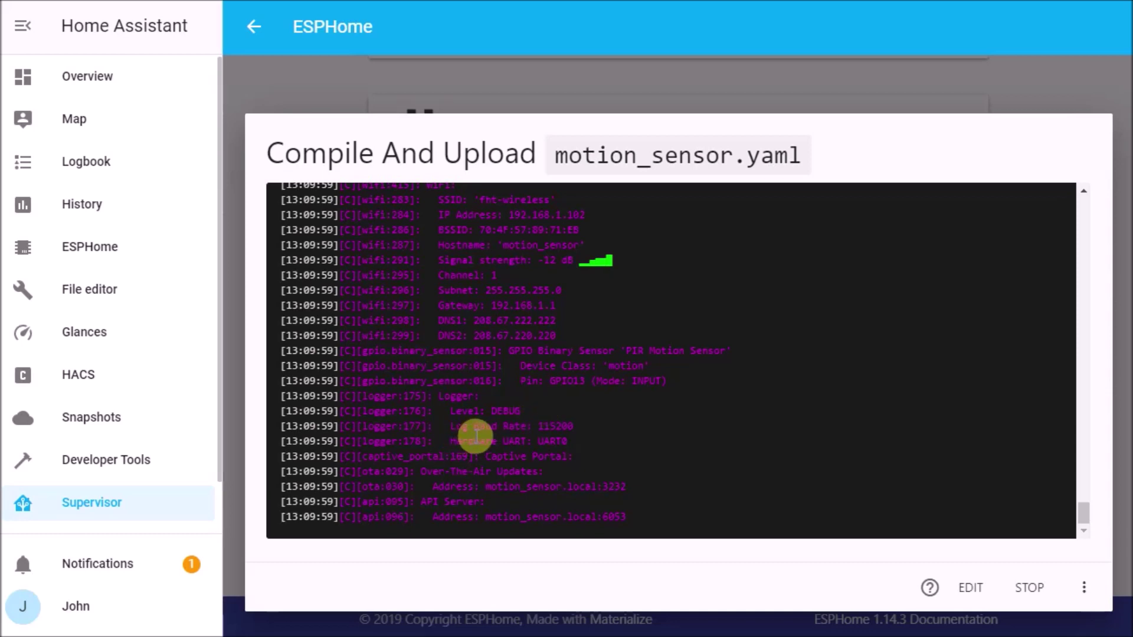
key(Escape)
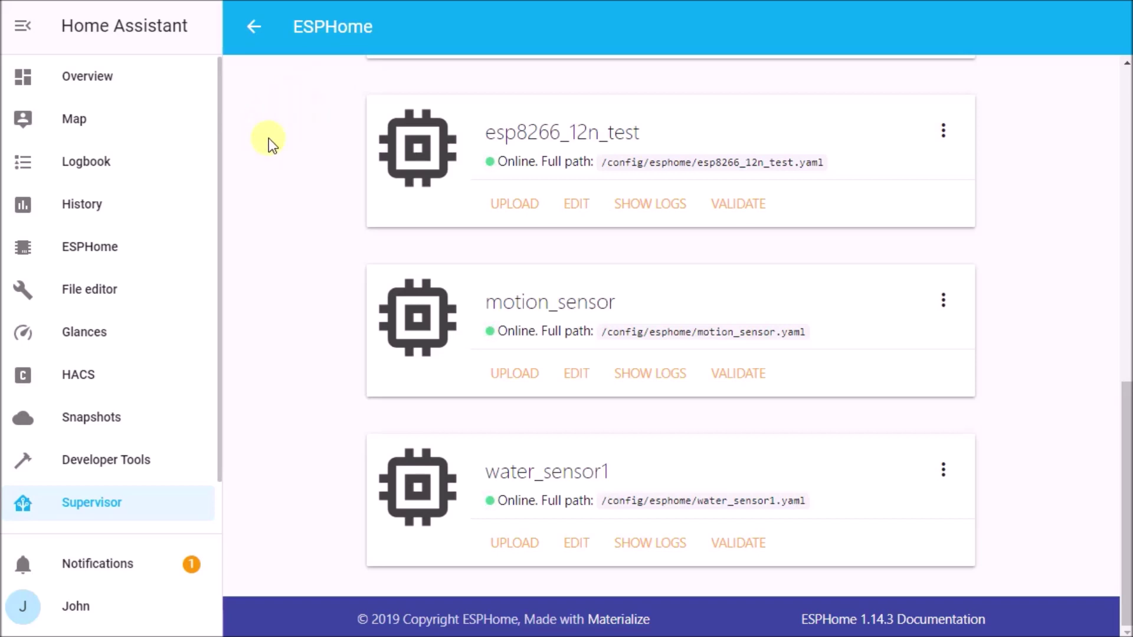
scroll(278, 153, up, 4)
scroll(301, 172, down, 5)
click(105, 568)
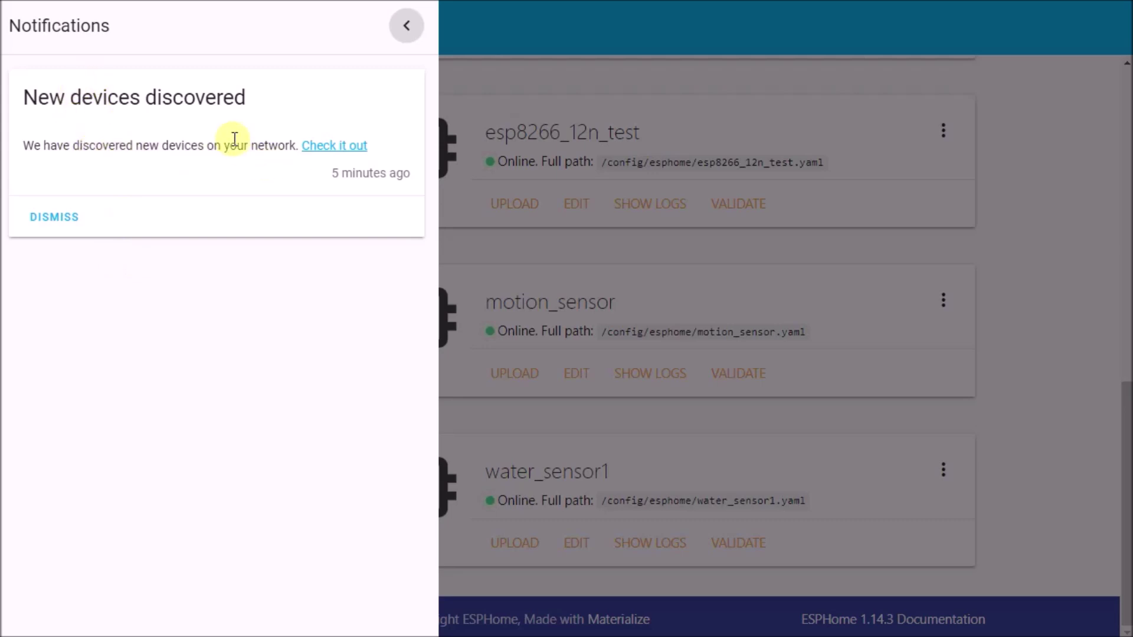
click(332, 149)
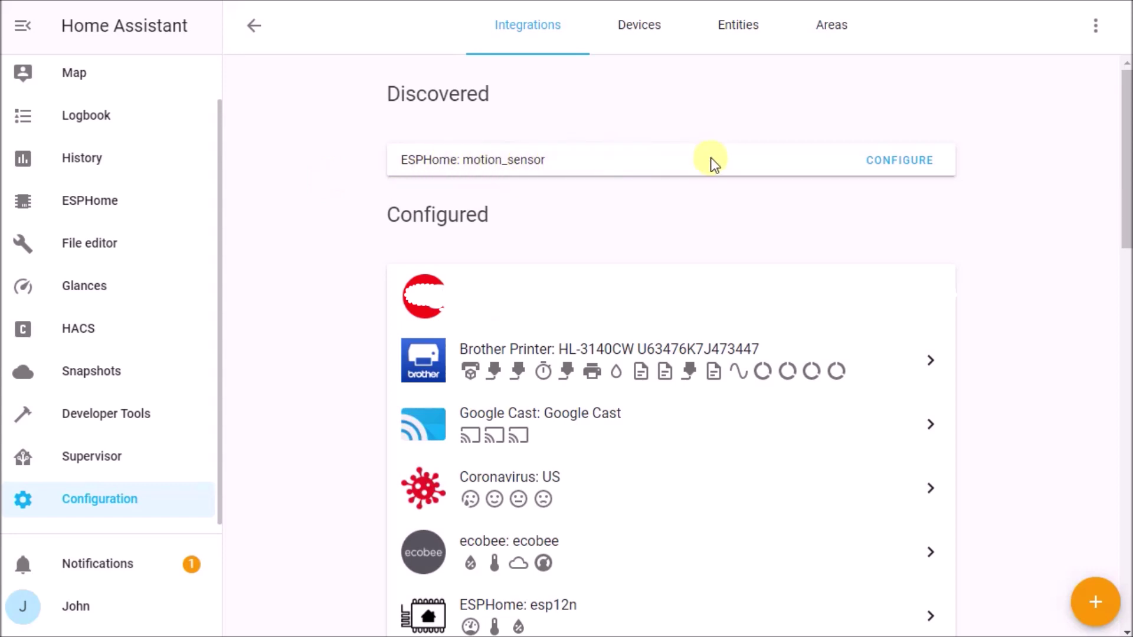
Step: Add the discovered ESPHome node motion_sensor to Home Assistant and assign it to the Basement area
click(887, 160)
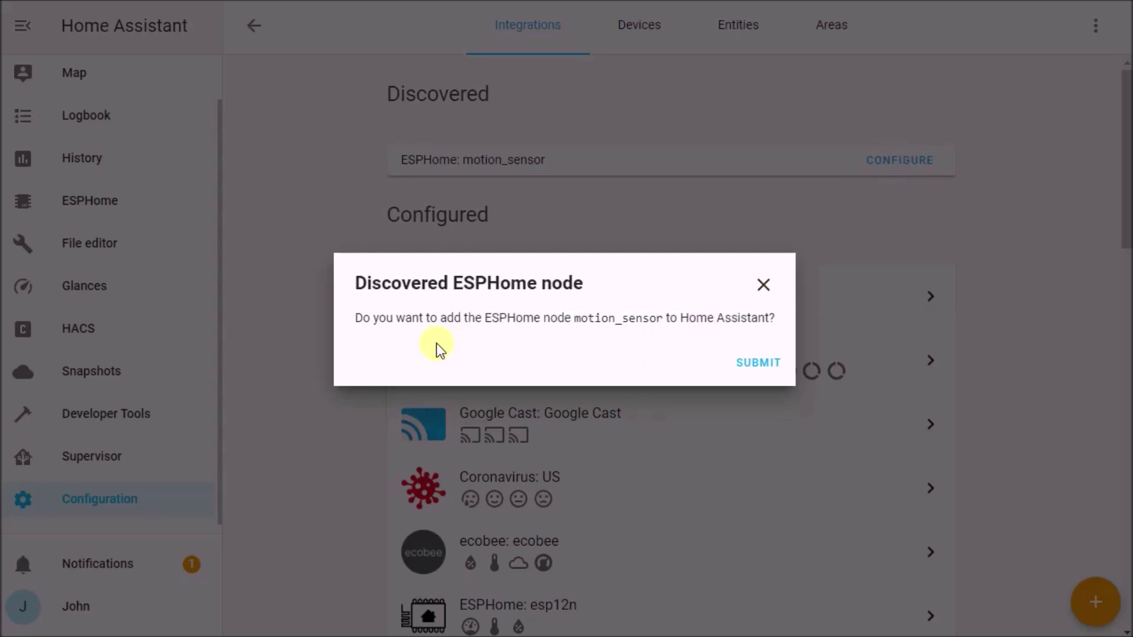
click(749, 365)
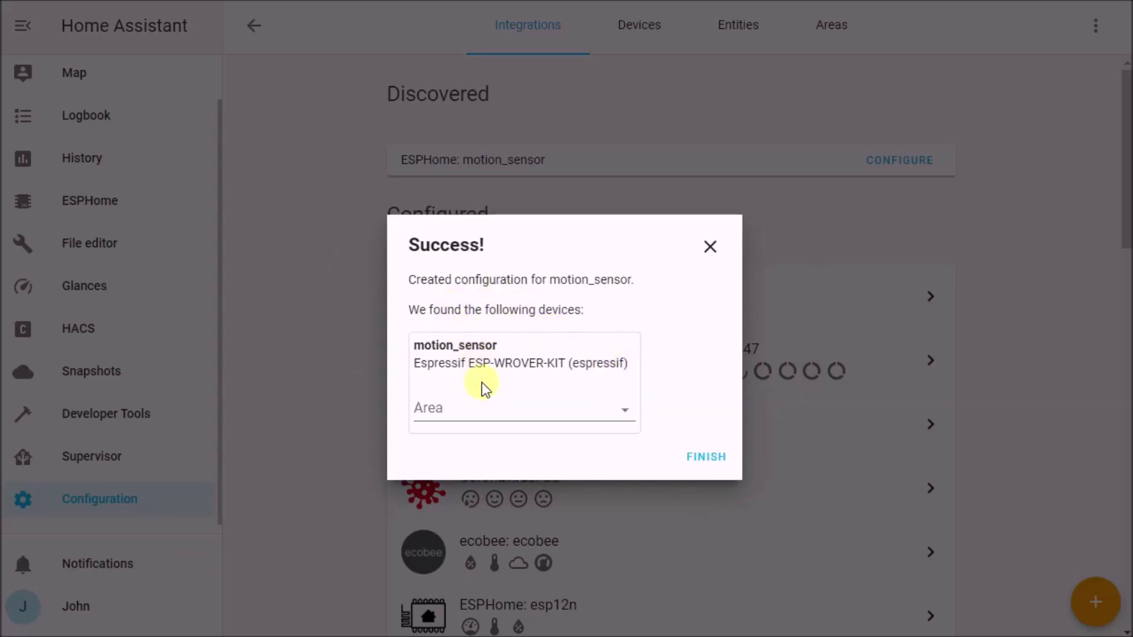
click(624, 412)
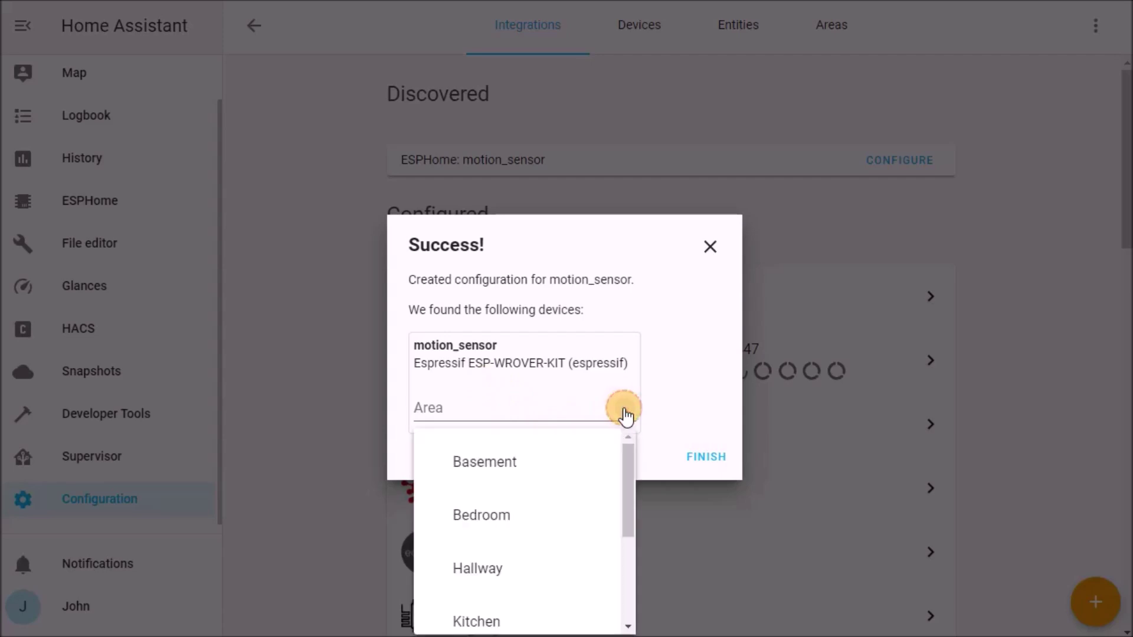
click(474, 466)
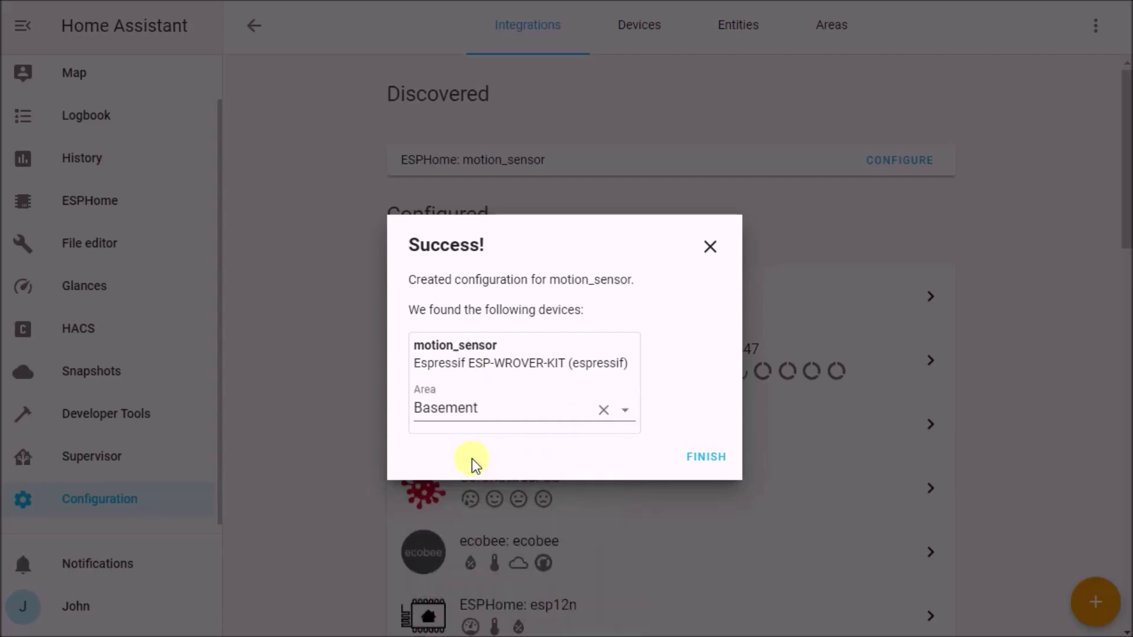
click(708, 457)
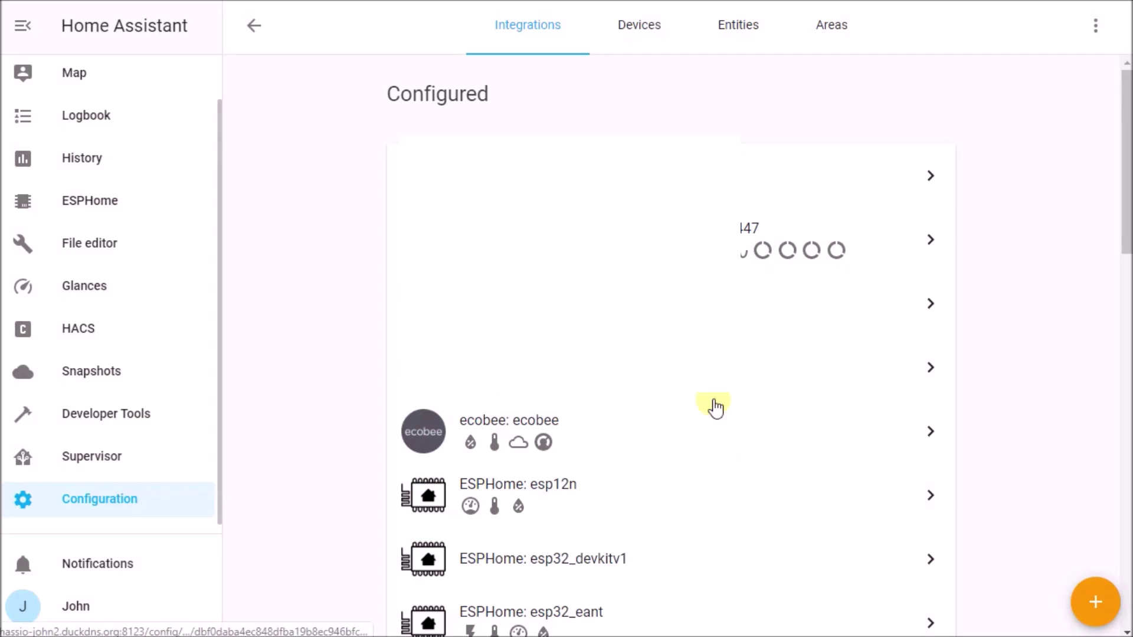
Step: Look through the list of all registered entities
click(824, 37)
click(744, 42)
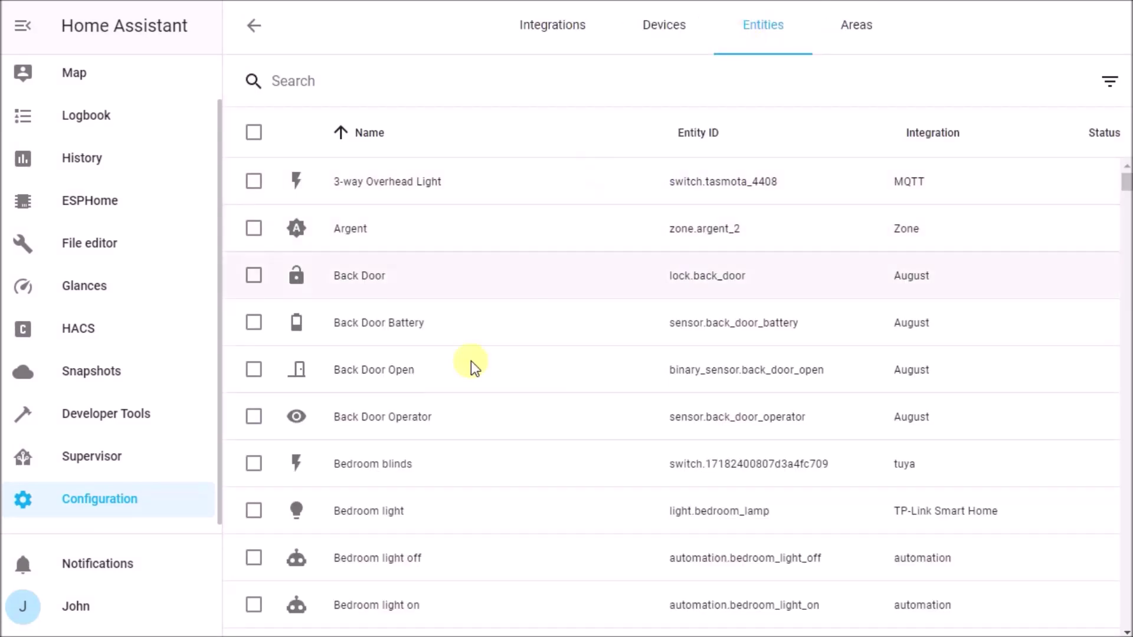
scroll(471, 365, down, 5)
scroll(446, 437, down, 9)
scroll(447, 440, up, 10)
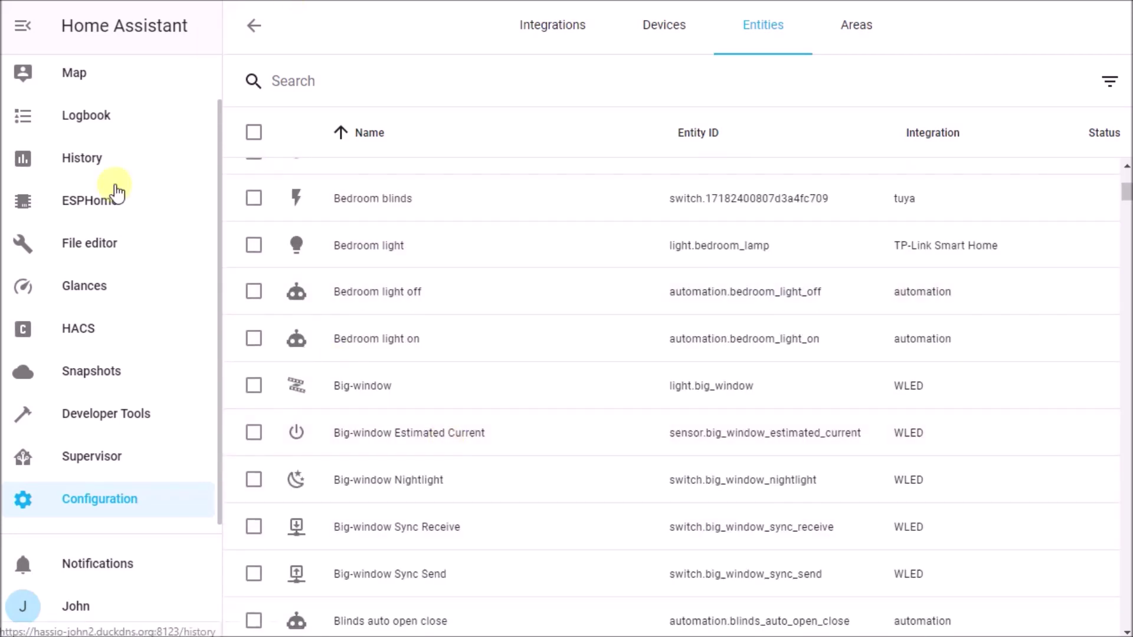
scroll(115, 189, up, 2)
Step: Start editing the overview dashboard and add an Entities card to the DIY motion view
click(106, 89)
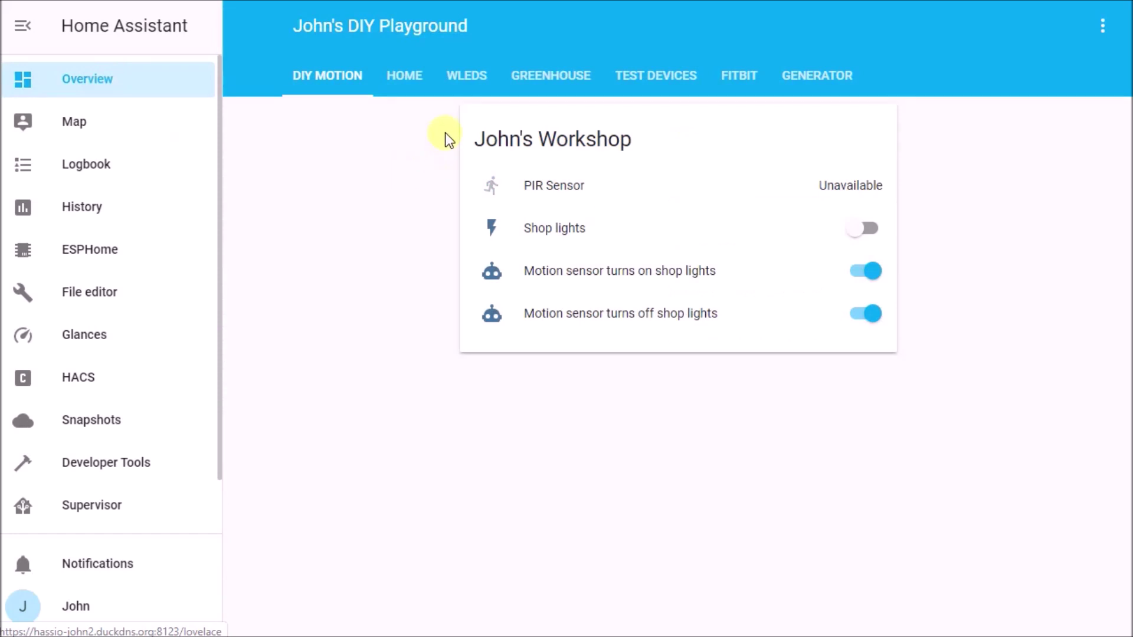
click(1102, 26)
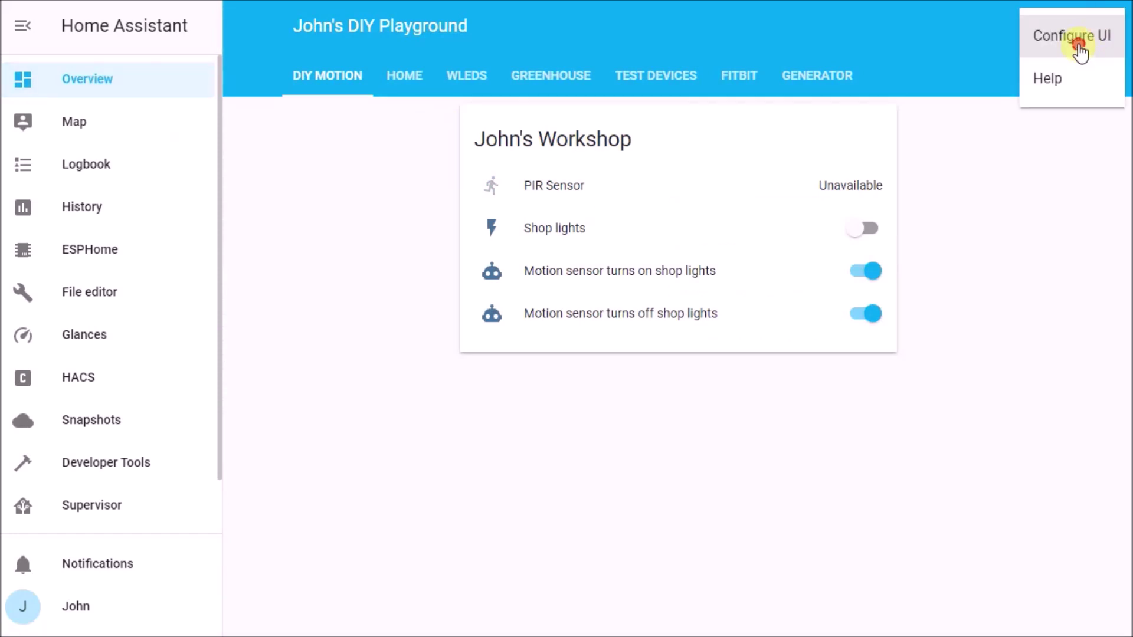
click(1078, 44)
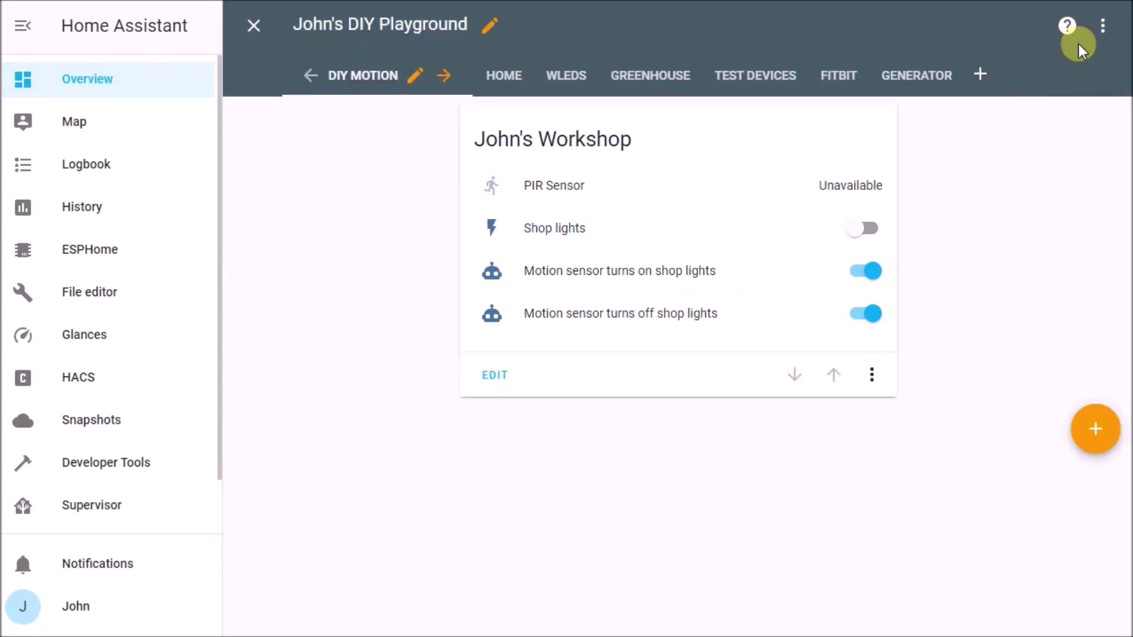
click(1093, 433)
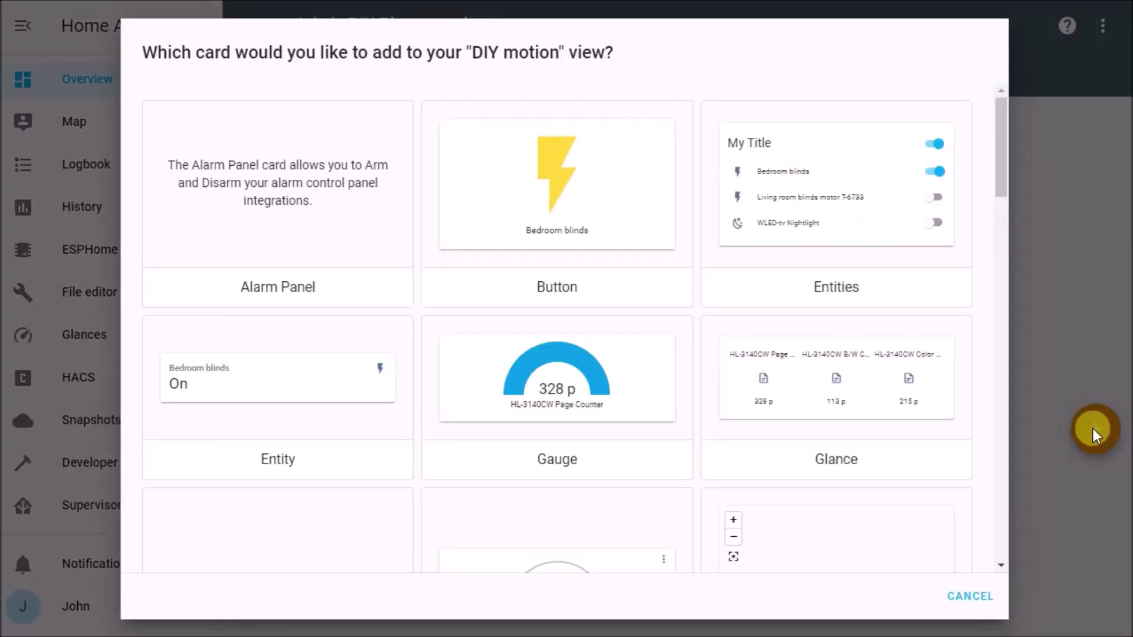
click(826, 227)
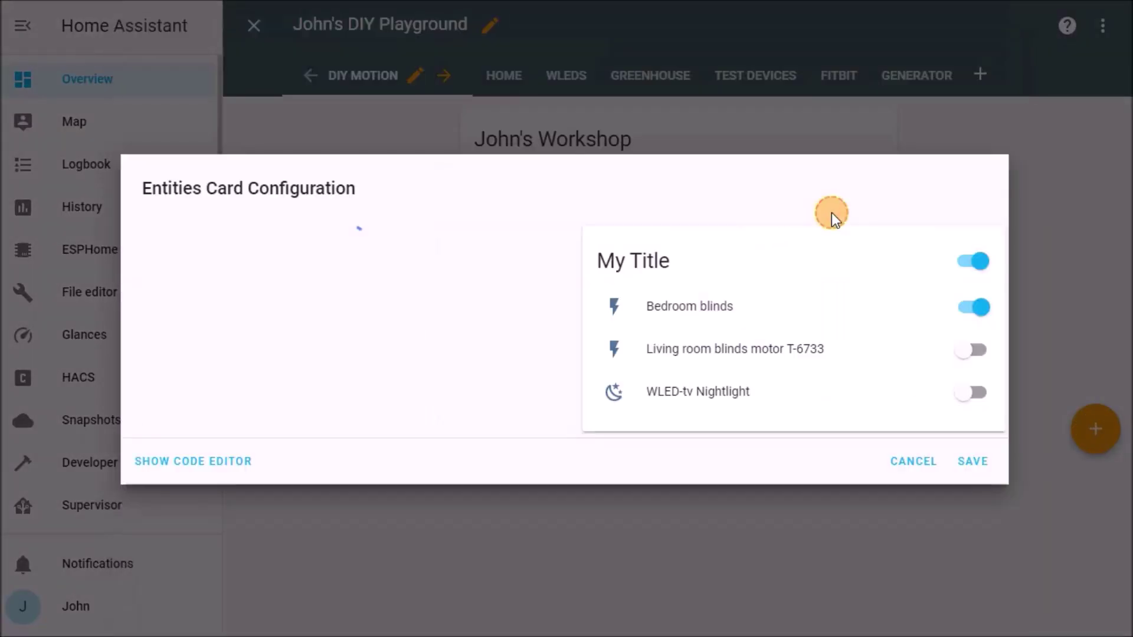
Step: Title the new card "Motion sensor demo" and turn off its header toggle
click(200, 149)
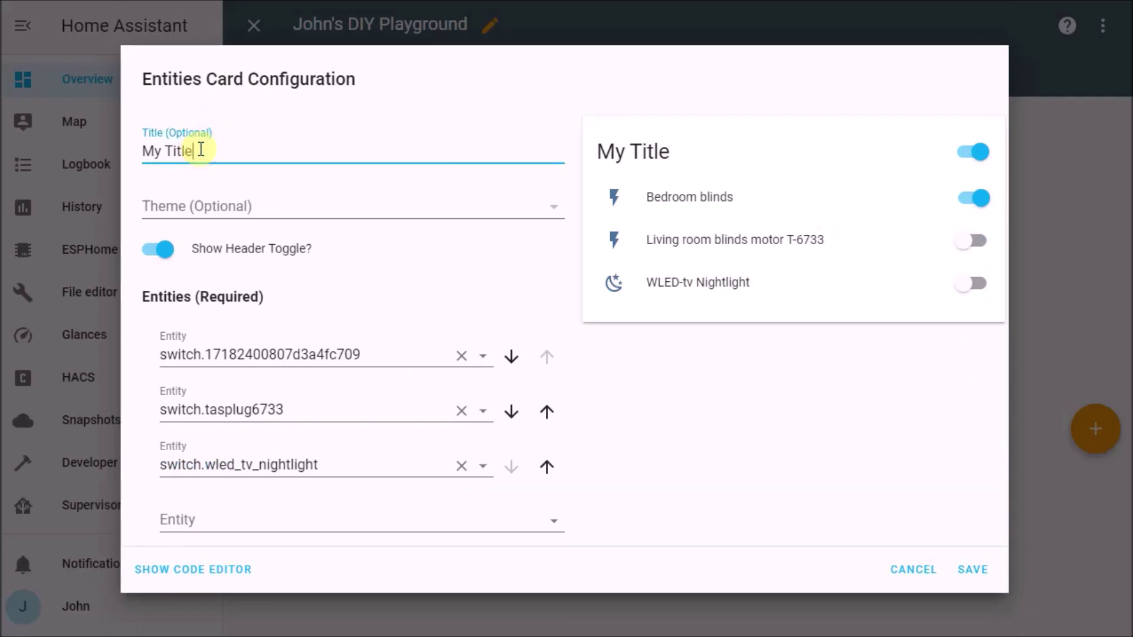
text(M)
key(BackSpace)
key(BackSpace)
key(BackSpace)
key(BackSpace)
key(BackSpace)
key(BackSpace)
key(BackSpace)
text(Mo)
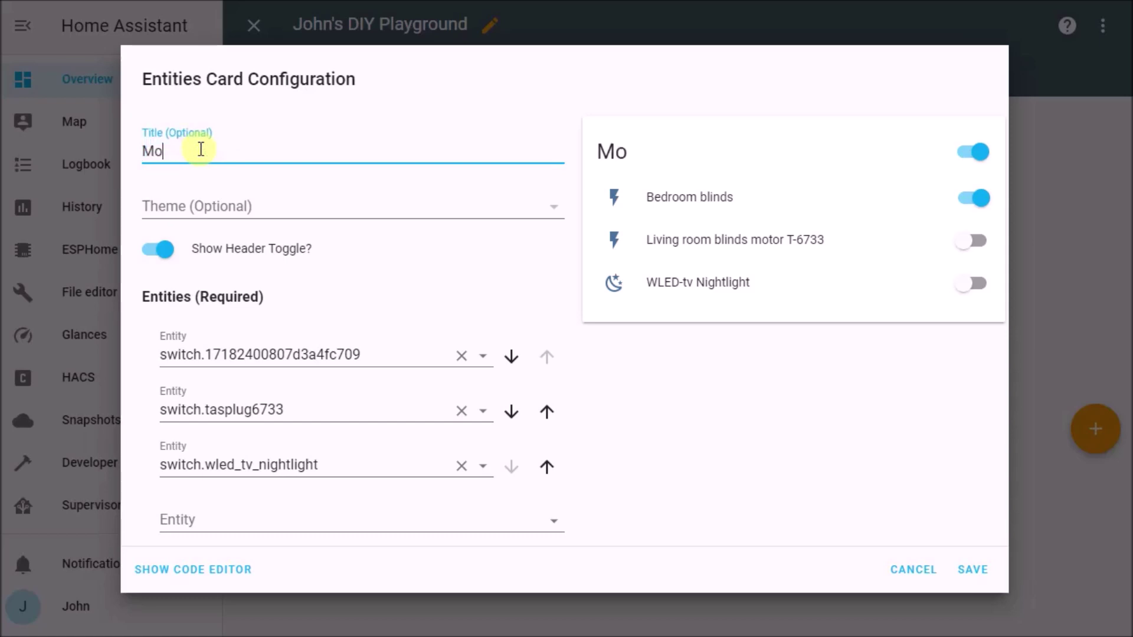
text(tion sensor demo)
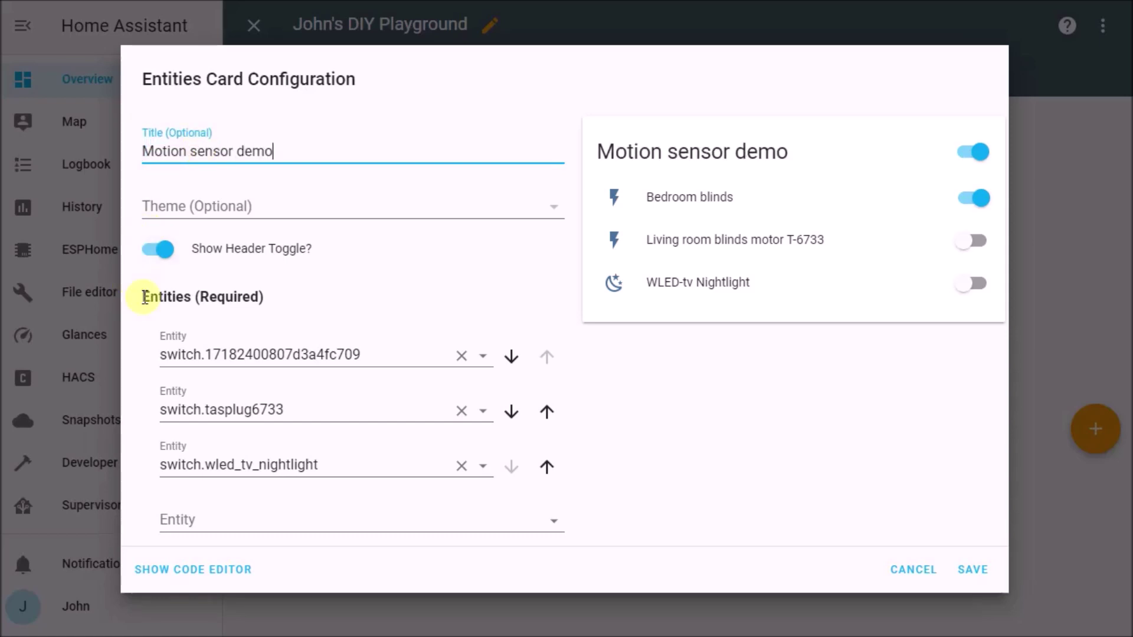
click(168, 252)
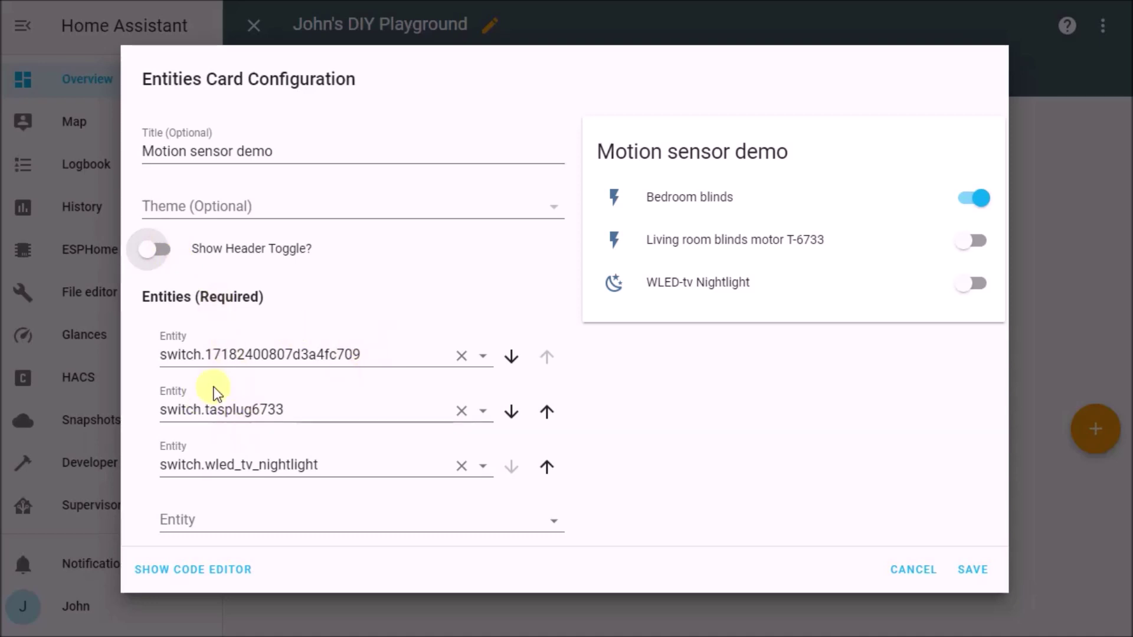
Step: Remove the three sample switch entities from the Motion sensor demo card
click(463, 356)
click(459, 385)
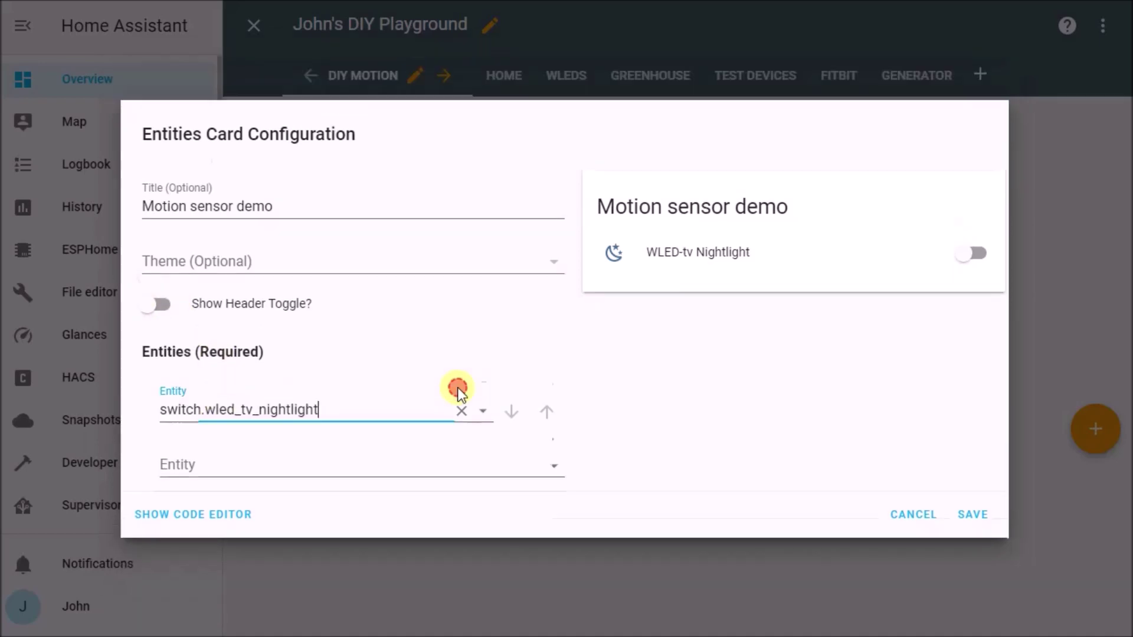
click(462, 409)
Step: Add the PIR Motion Sensor entity (binary_sensor.pir_motion_sensor) to the card and save it
click(267, 436)
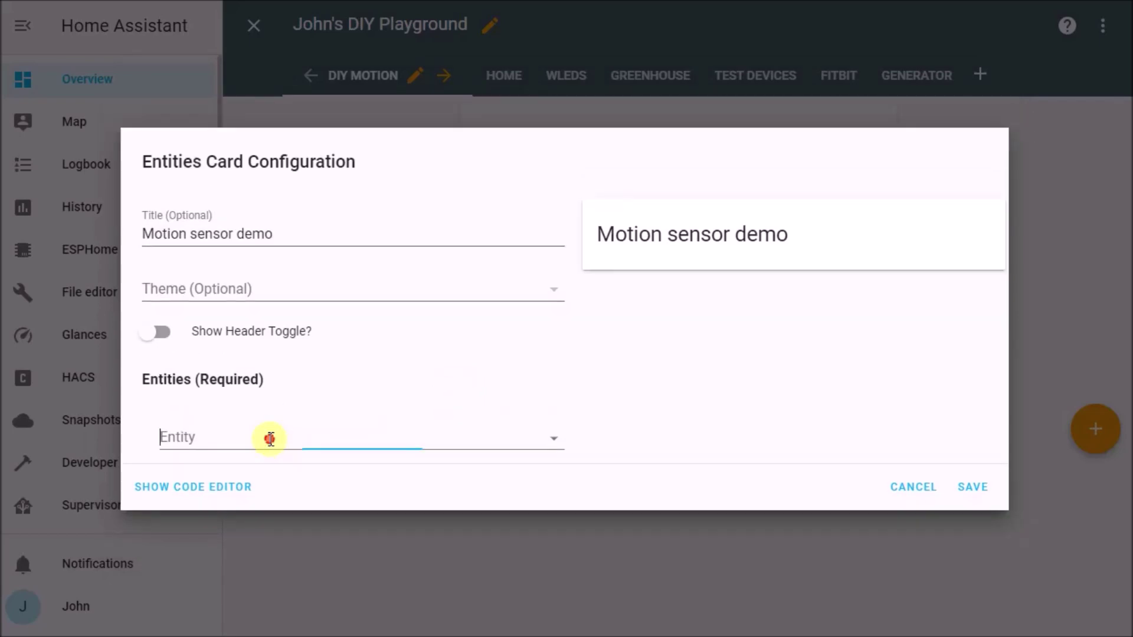
text(mot)
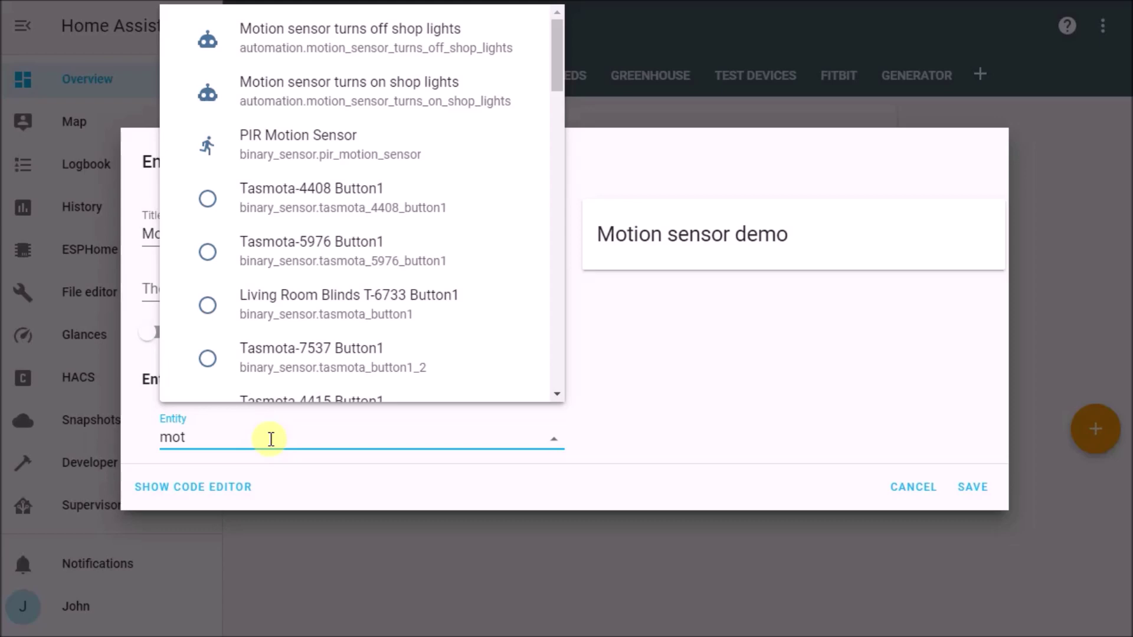
click(299, 146)
click(990, 523)
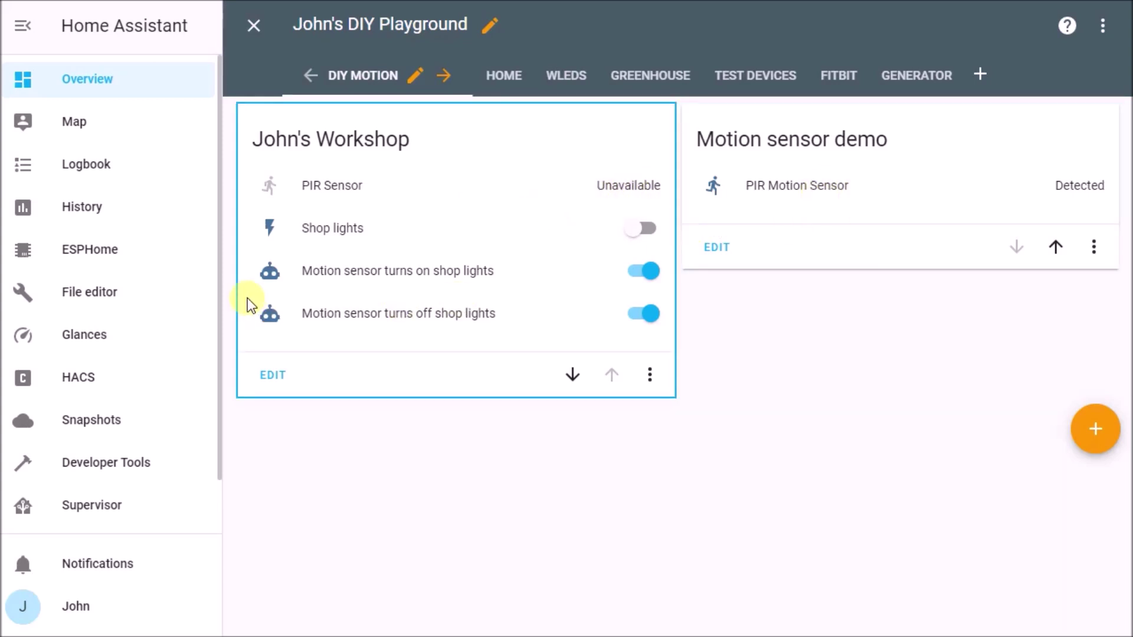
Step: Remove the unavailable PIR Sensor from the workshop card, save the card and leave dashboard editing
click(265, 377)
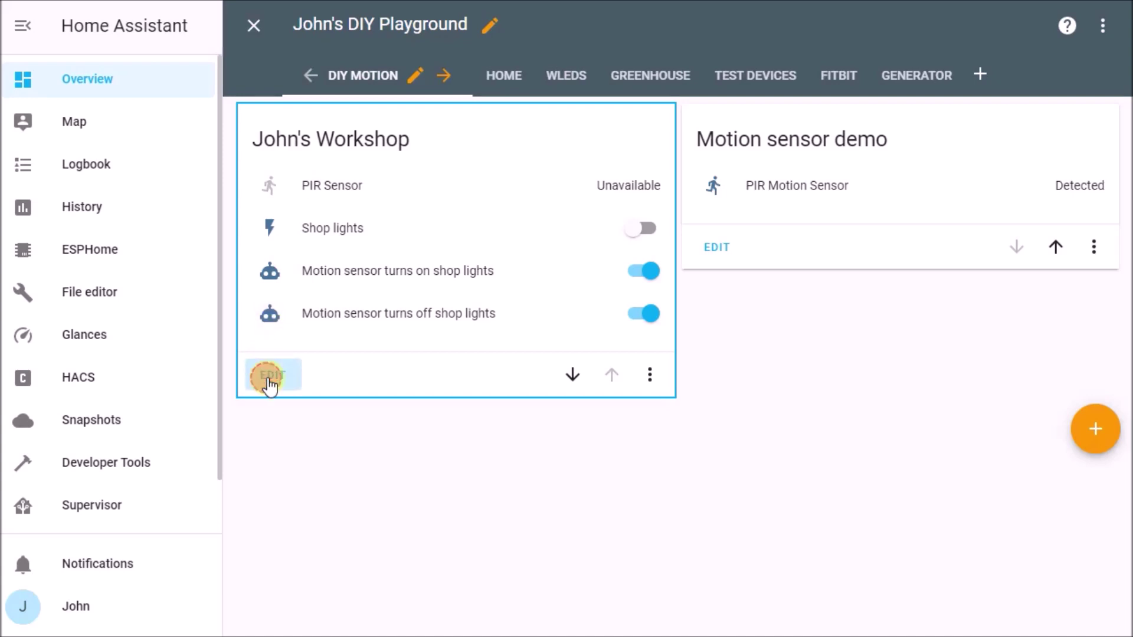
click(454, 329)
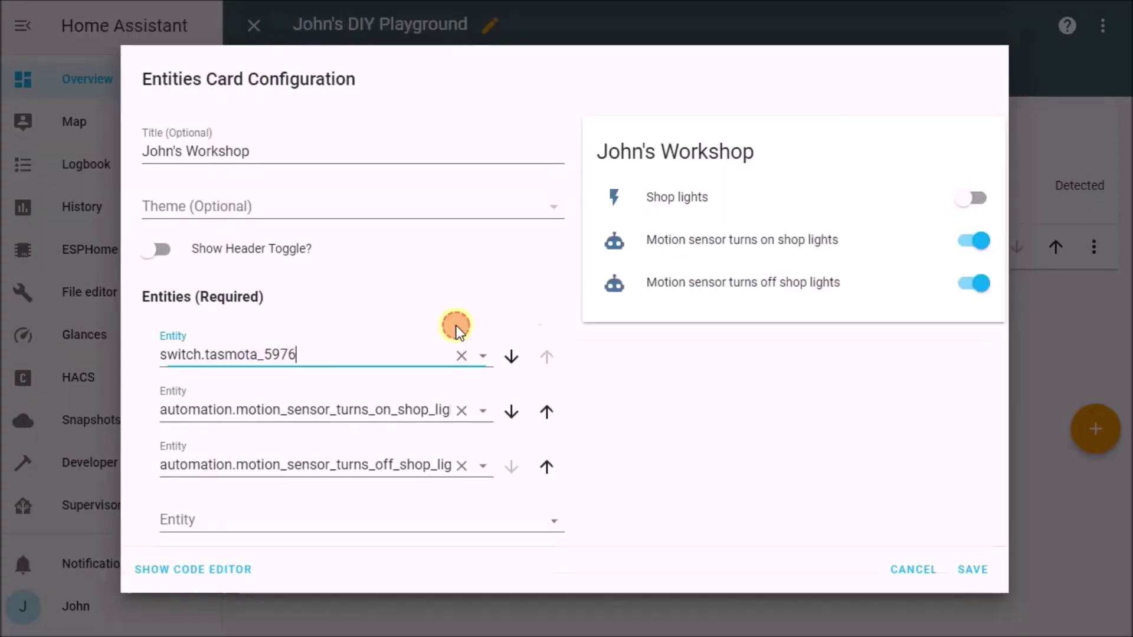
click(974, 570)
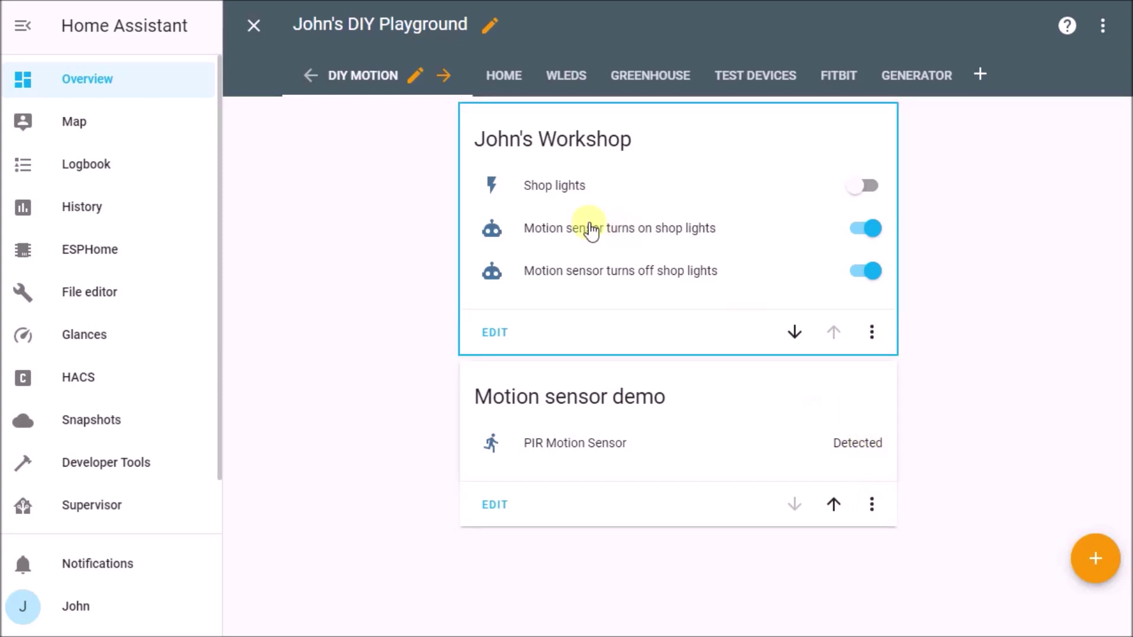
click(254, 25)
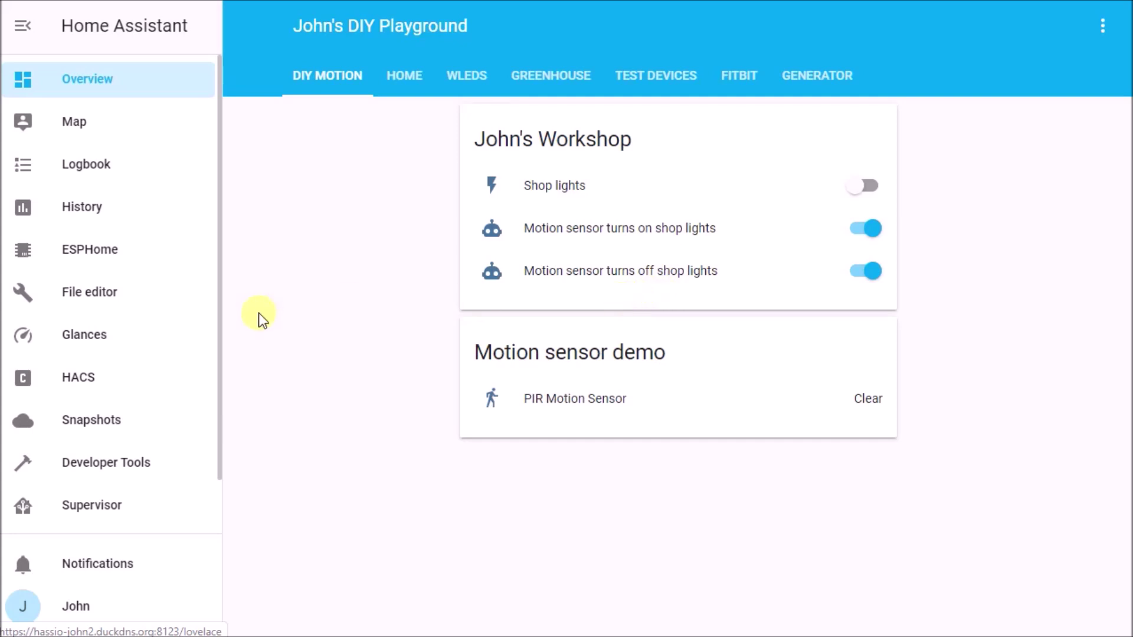
Step: Create a new automation from the automations configuration, skipping the natural-language suggestion
scroll(126, 287, down, 1)
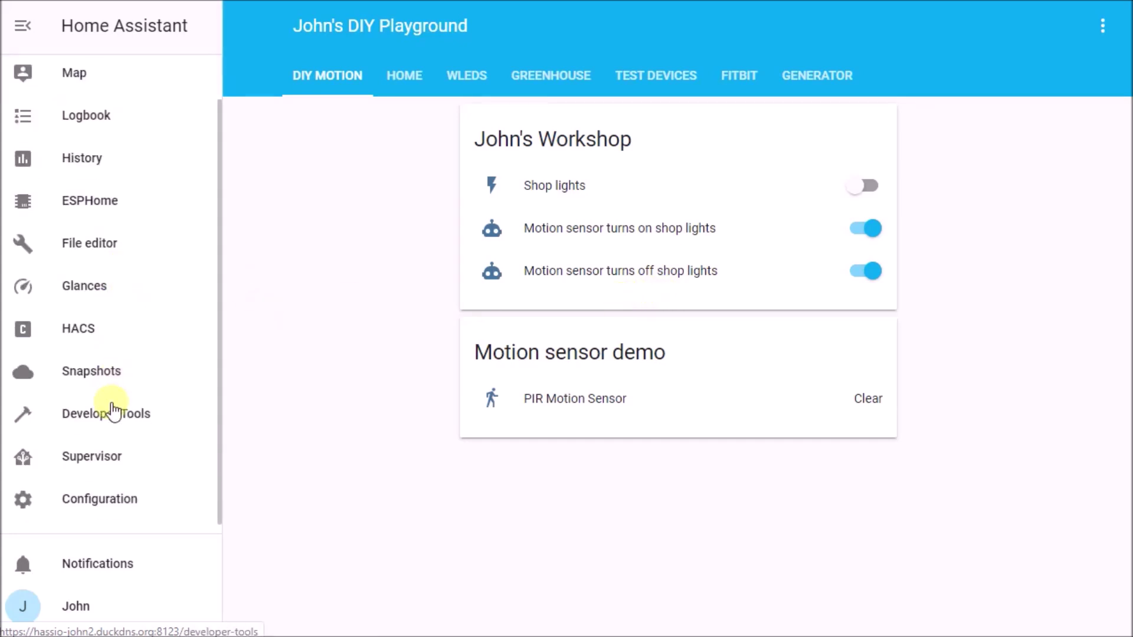
click(104, 505)
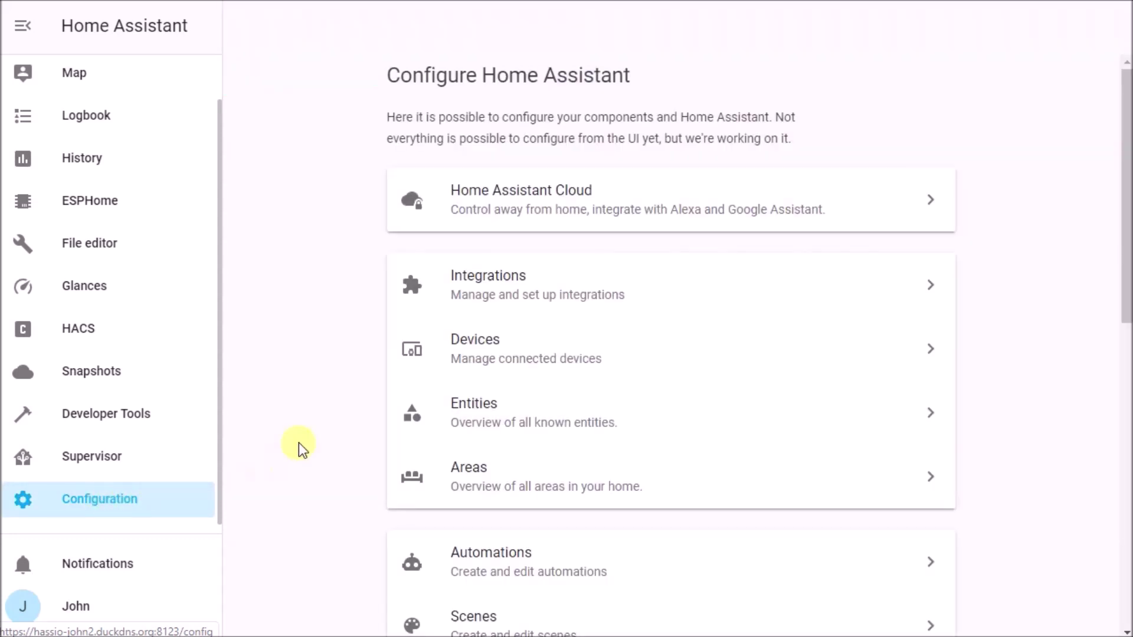
scroll(313, 433, down, 4)
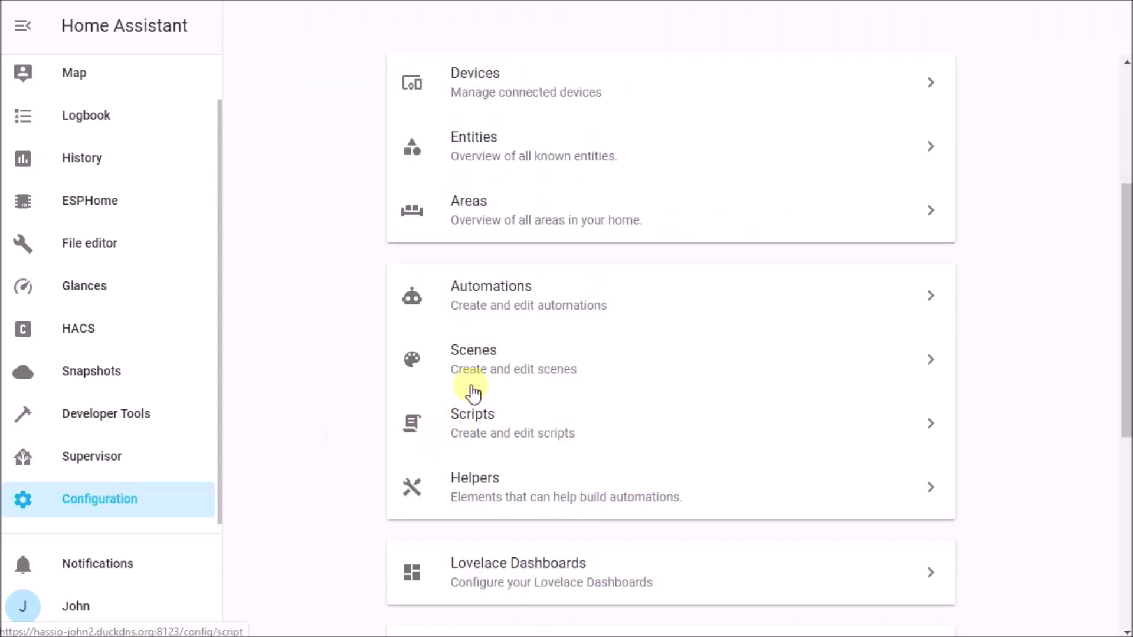
click(504, 295)
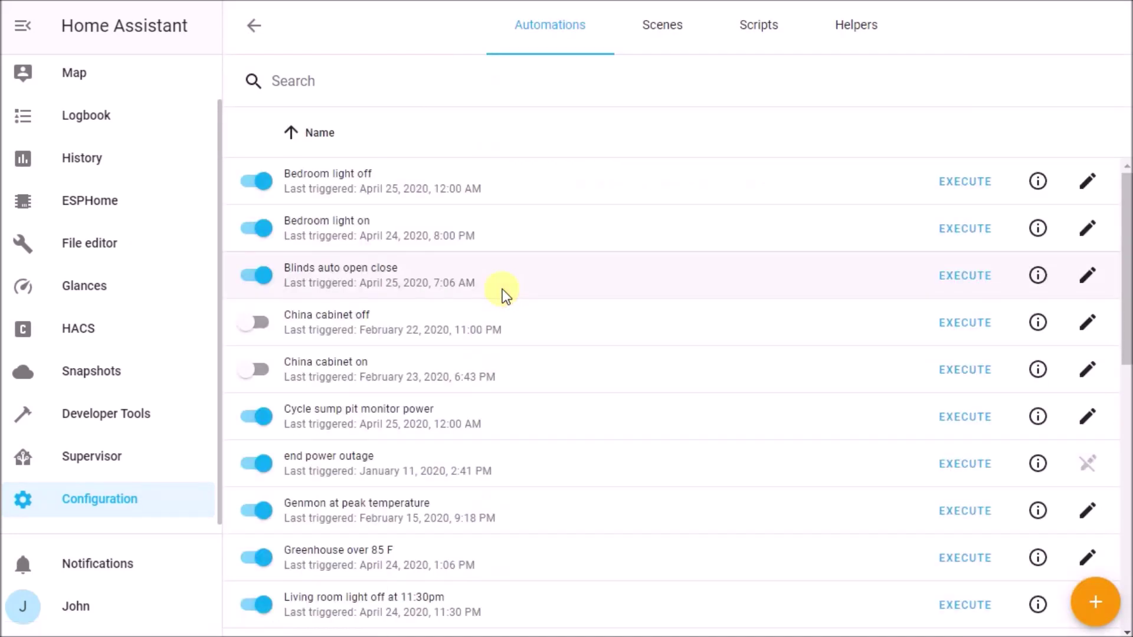
click(1096, 603)
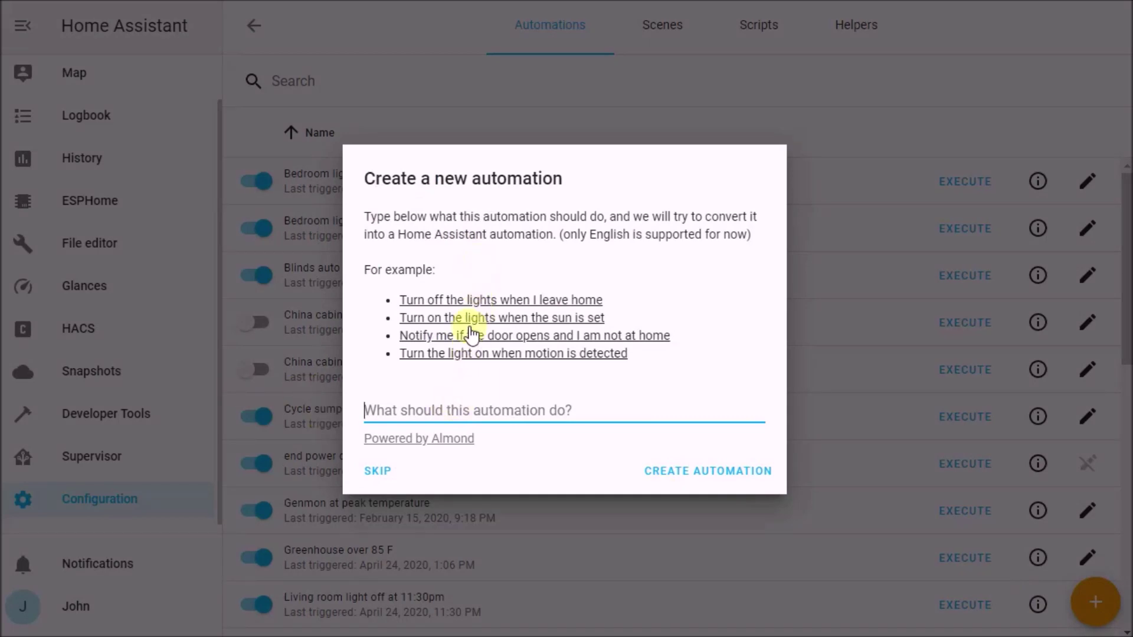
click(370, 473)
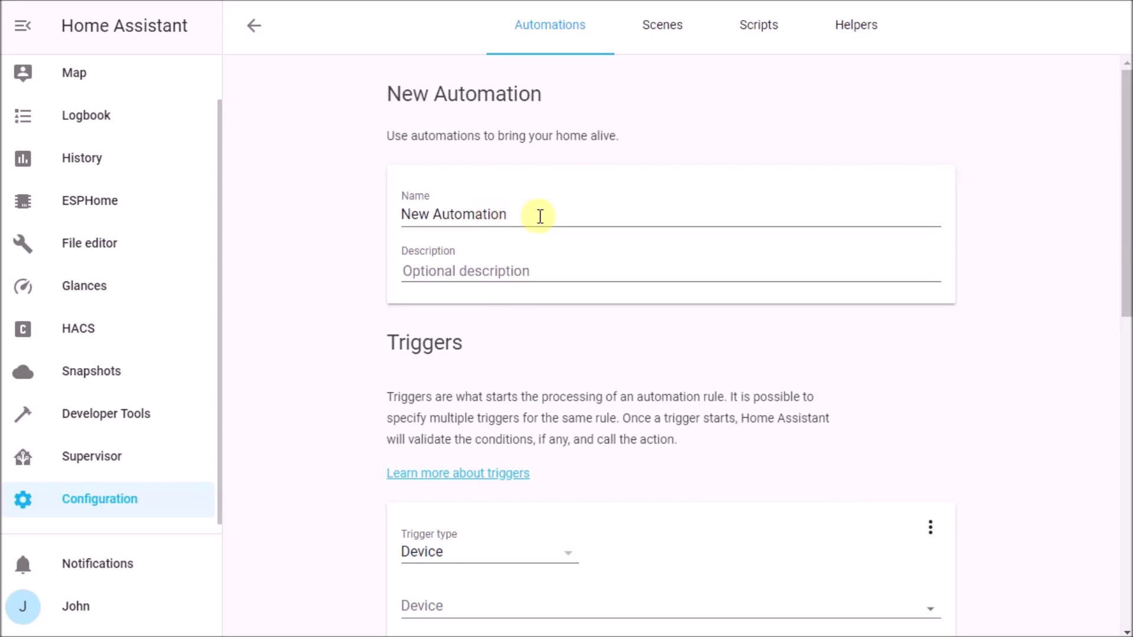
Step: Name the new automation "Turn on shop light demo" and leave its description empty
drag(538, 214, 258, 222)
text(Tur)
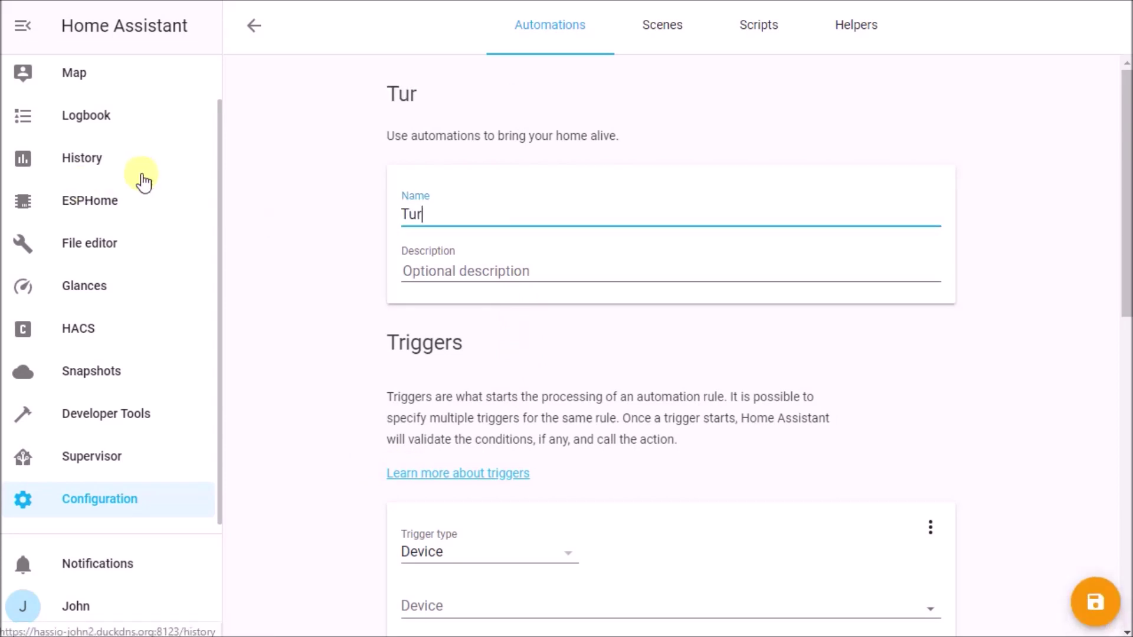
text(n on shop light)
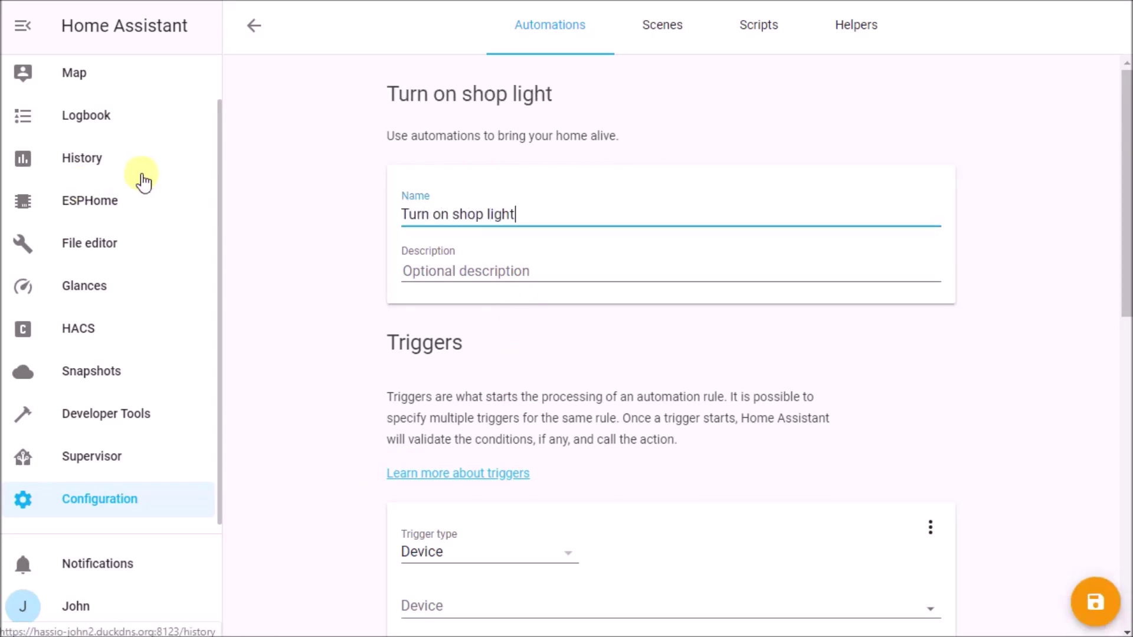
text( demo)
key(Tab)
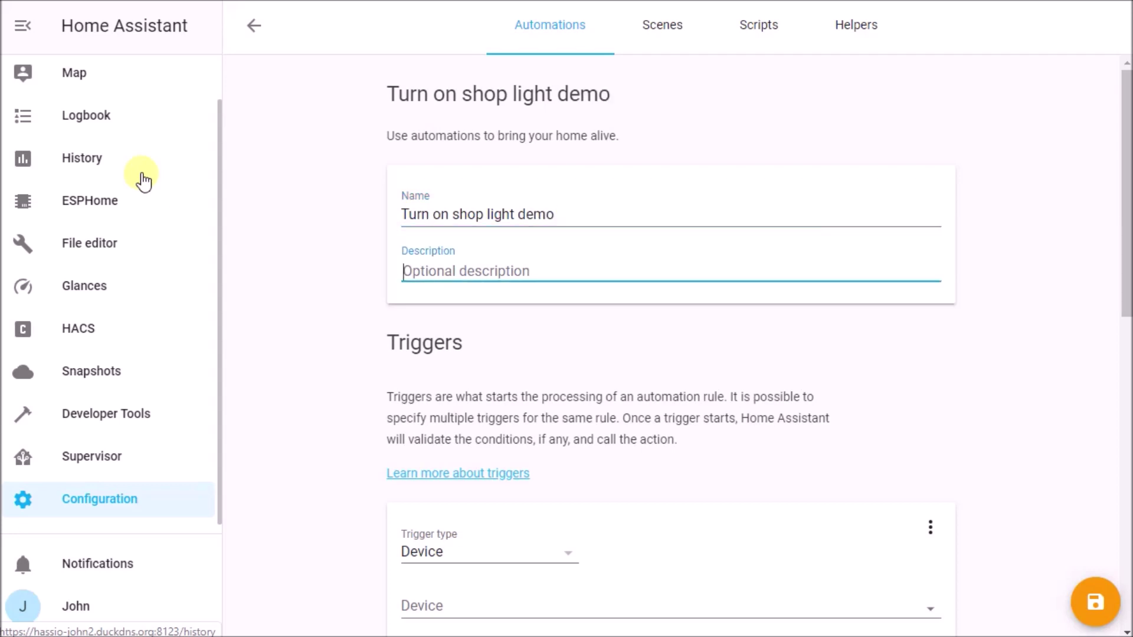
Step: Configure a State trigger for binary_sensor.pir_motion_sensor that fires when its state changes to on
scroll(418, 318, down, 3)
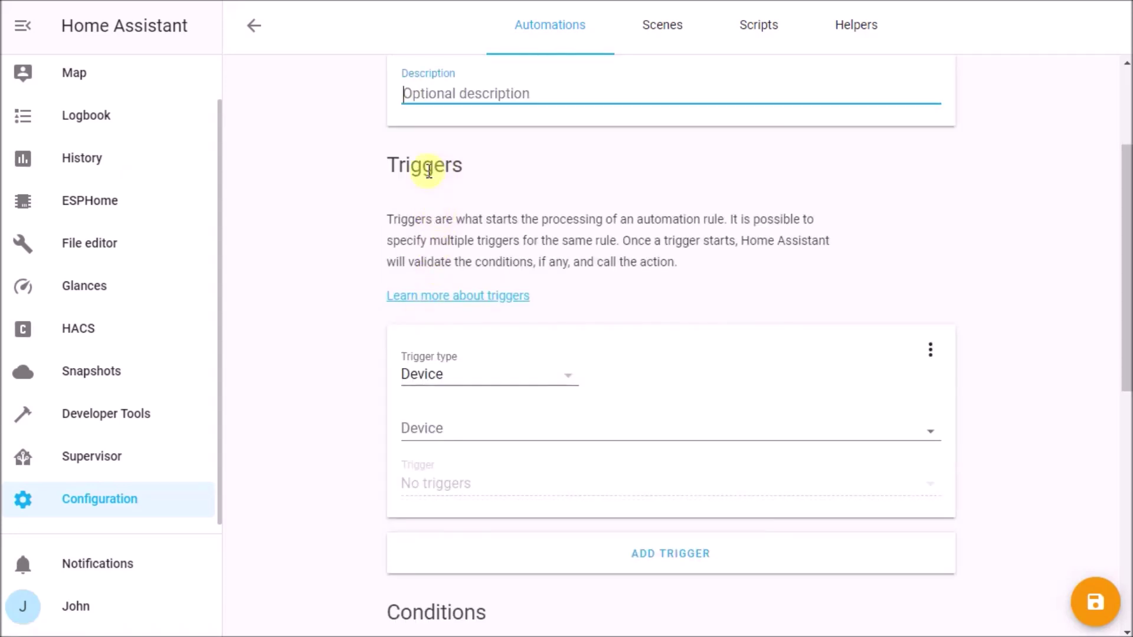
scroll(354, 295, down, 2)
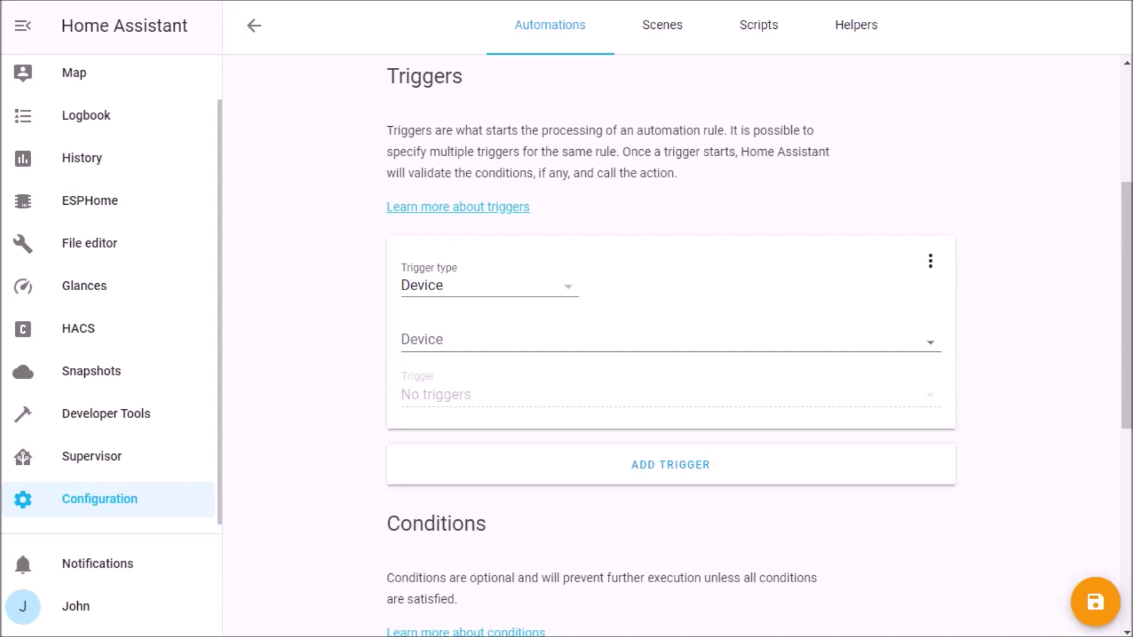
click(118, 629)
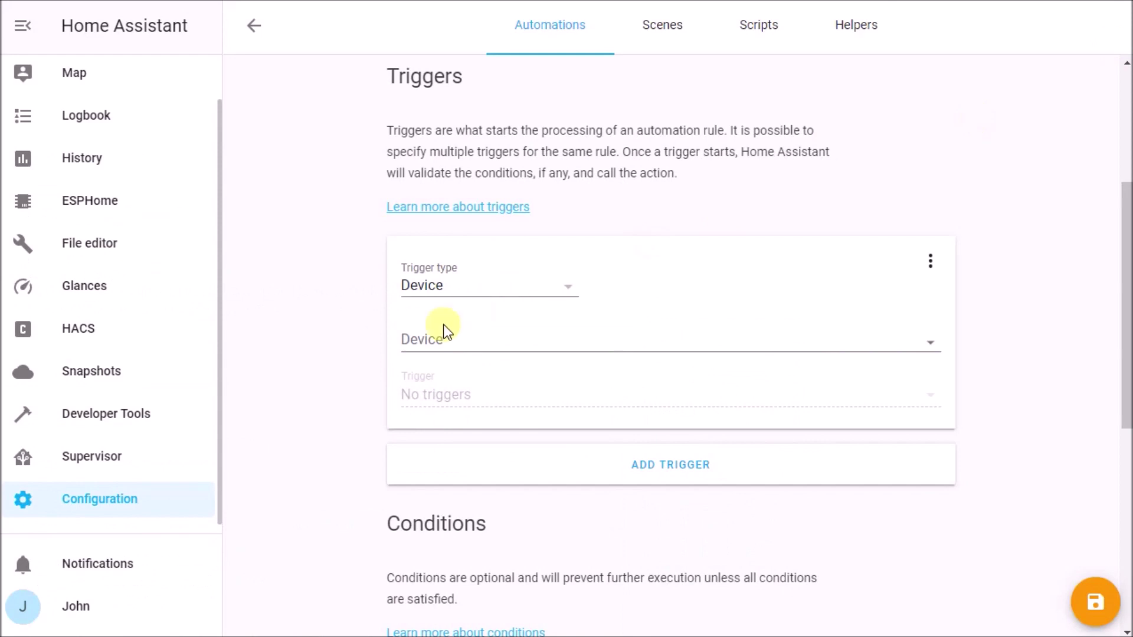
click(463, 284)
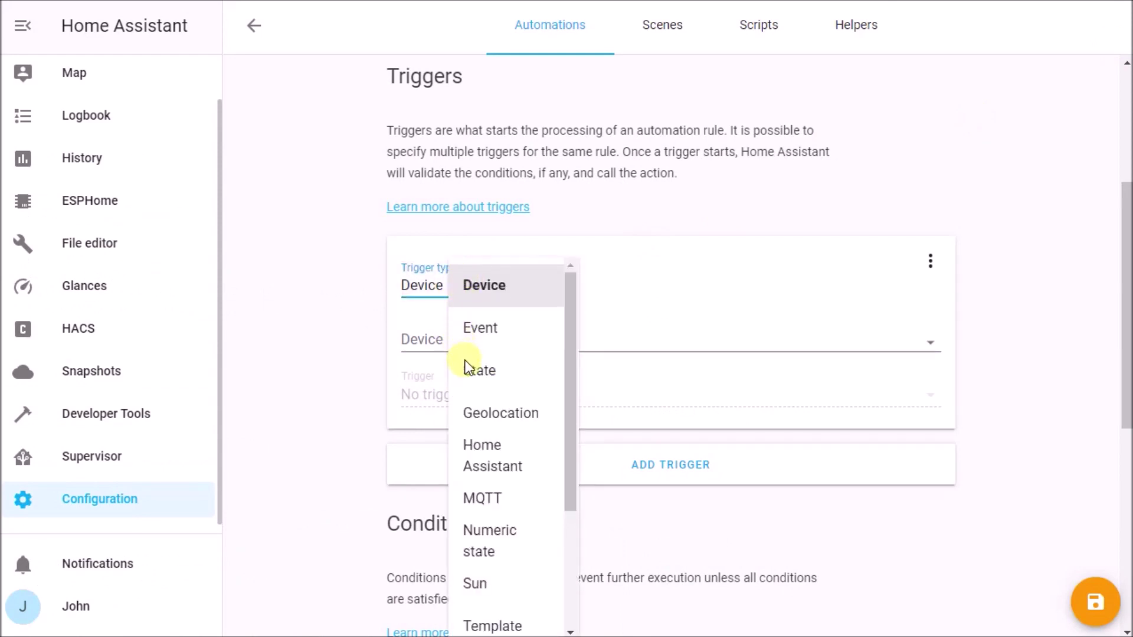
click(484, 370)
click(473, 338)
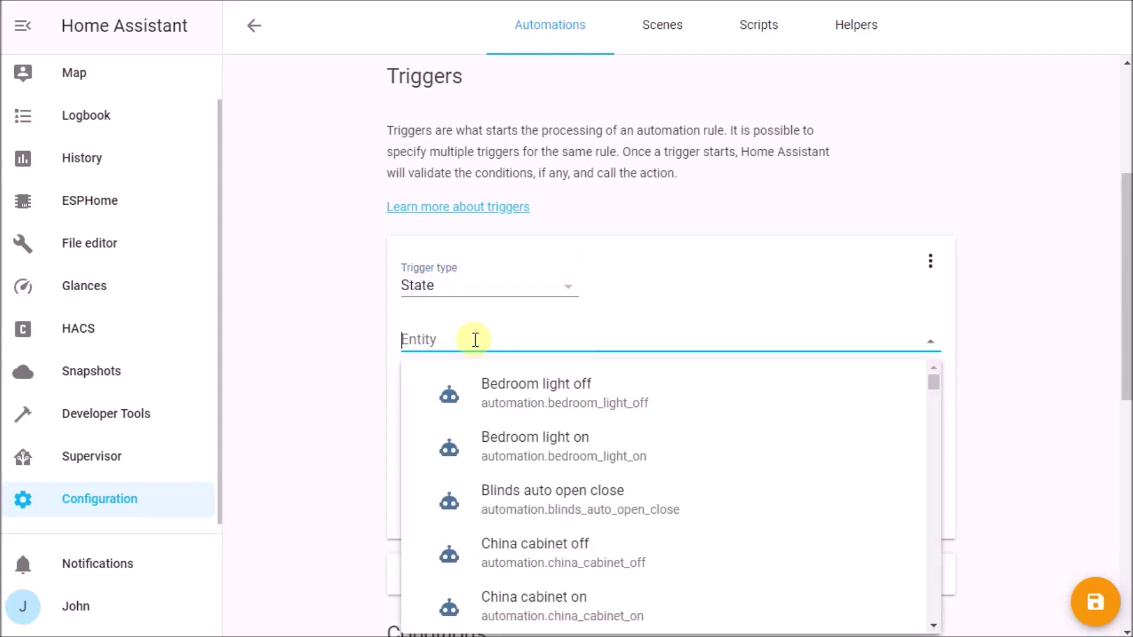
text(bin)
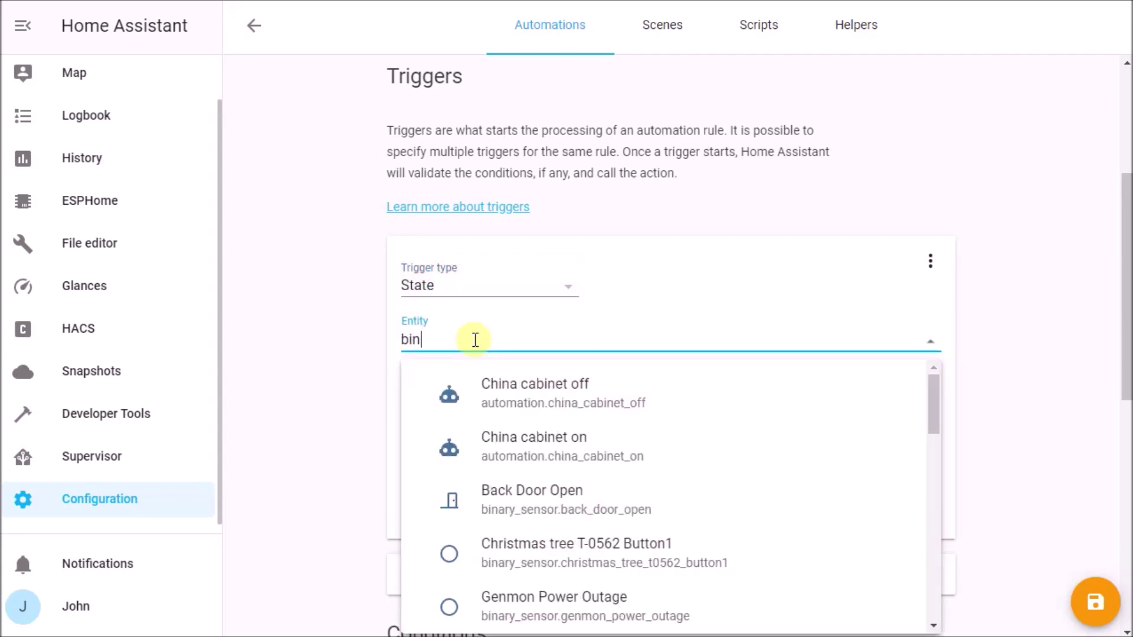
text(a)
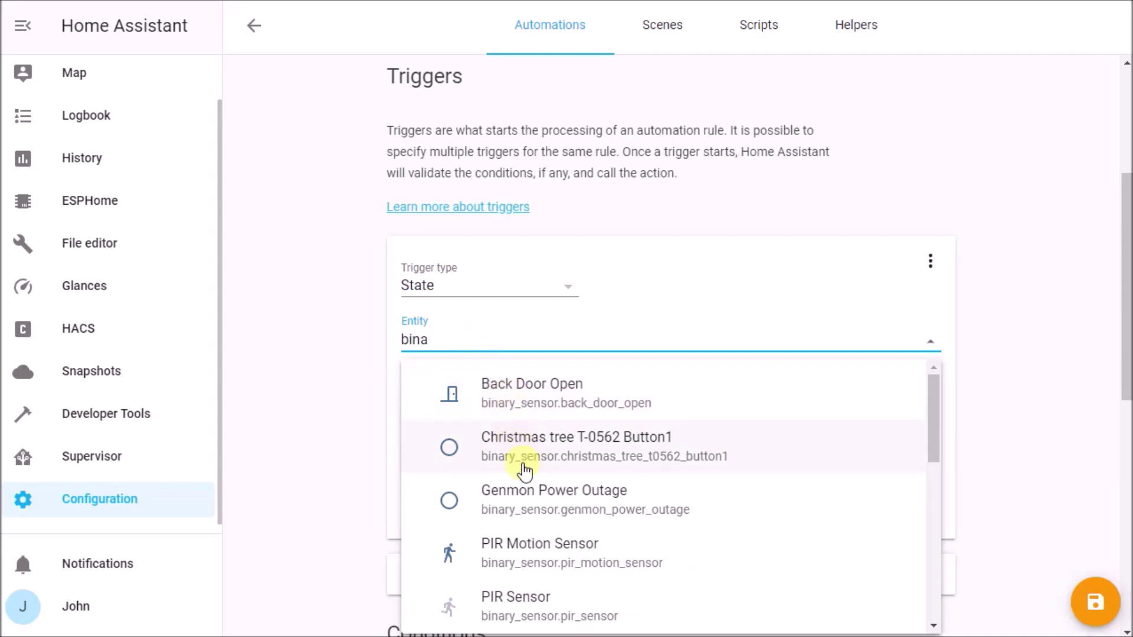
click(536, 543)
click(465, 457)
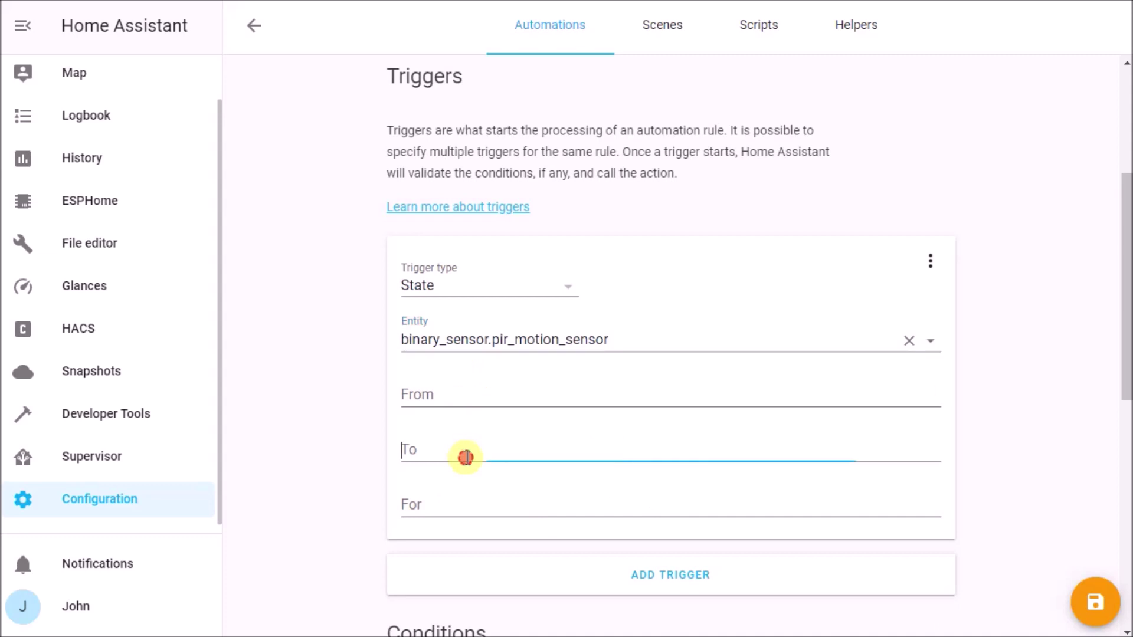
text(on)
key(Tab)
Step: Configure a Device action on Tasmota-5976 that turns on the Shop lights
scroll(479, 453, down, 5)
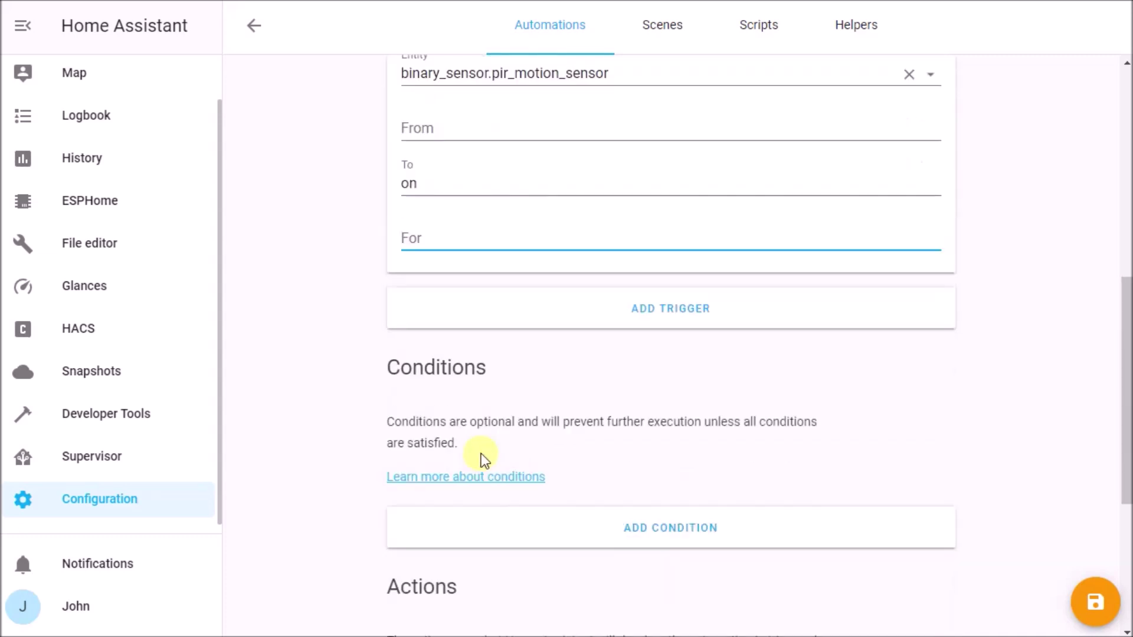
scroll(480, 453, down, 5)
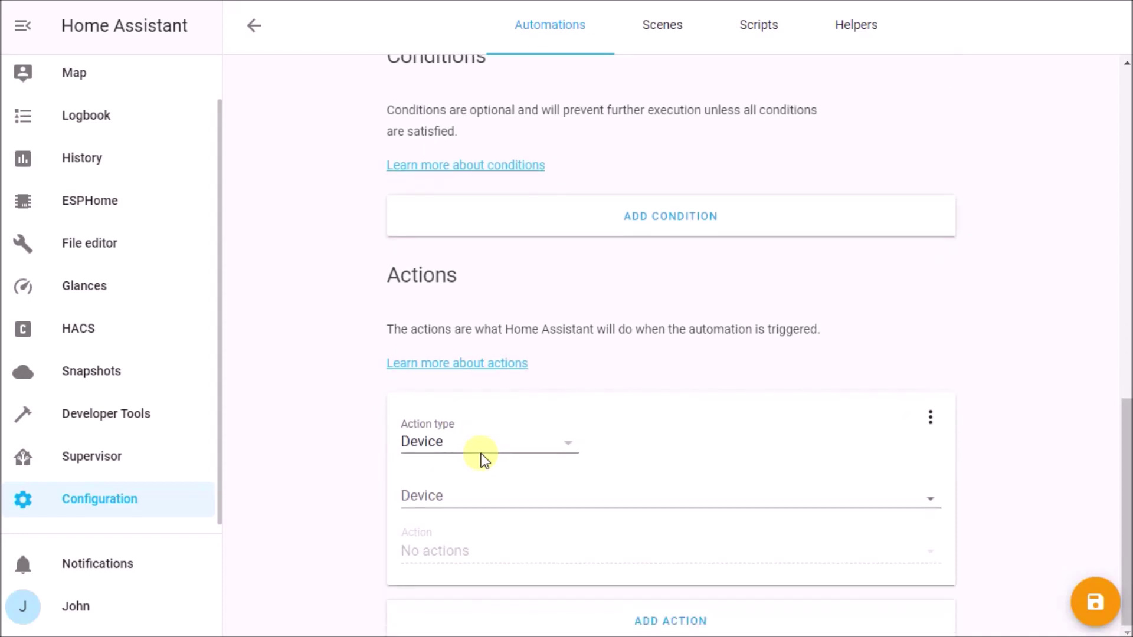
click(482, 453)
click(493, 526)
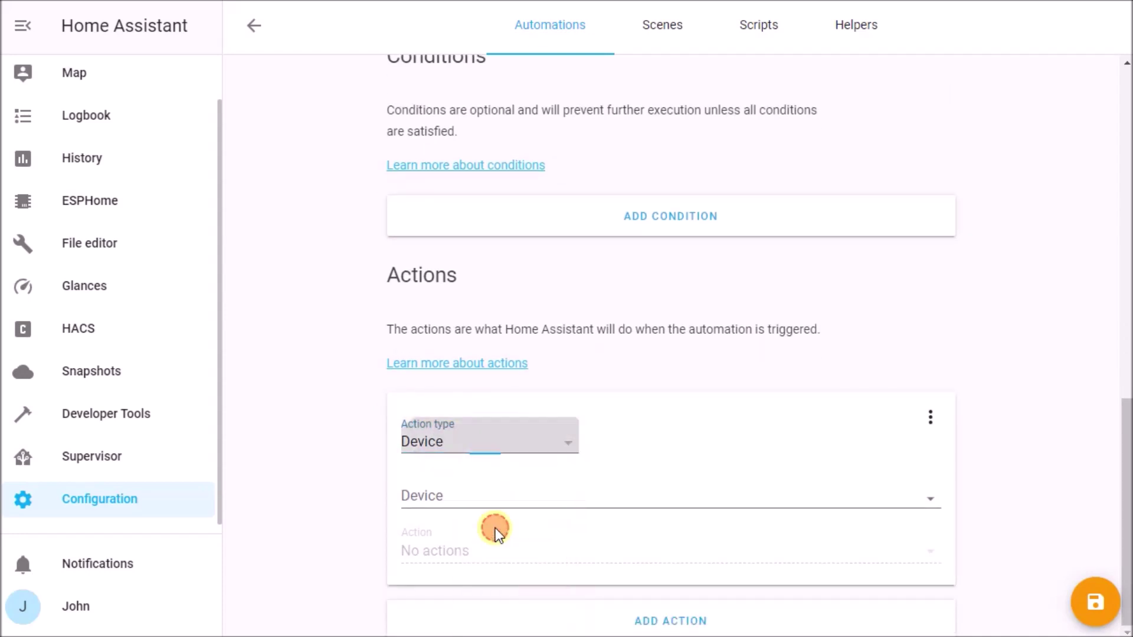
click(548, 501)
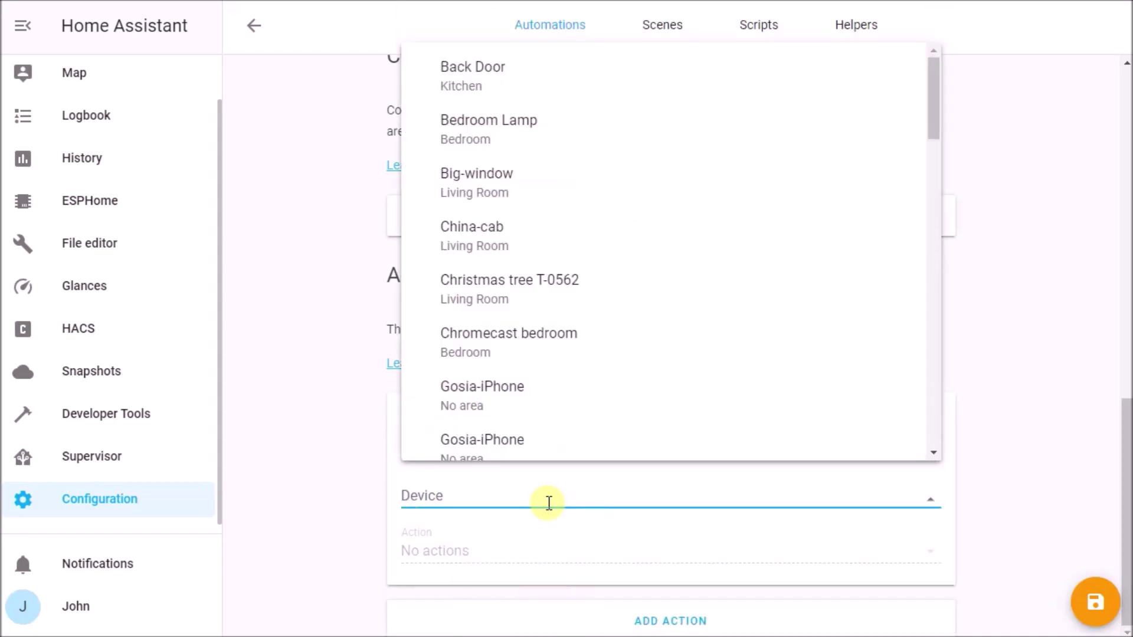
text(tas)
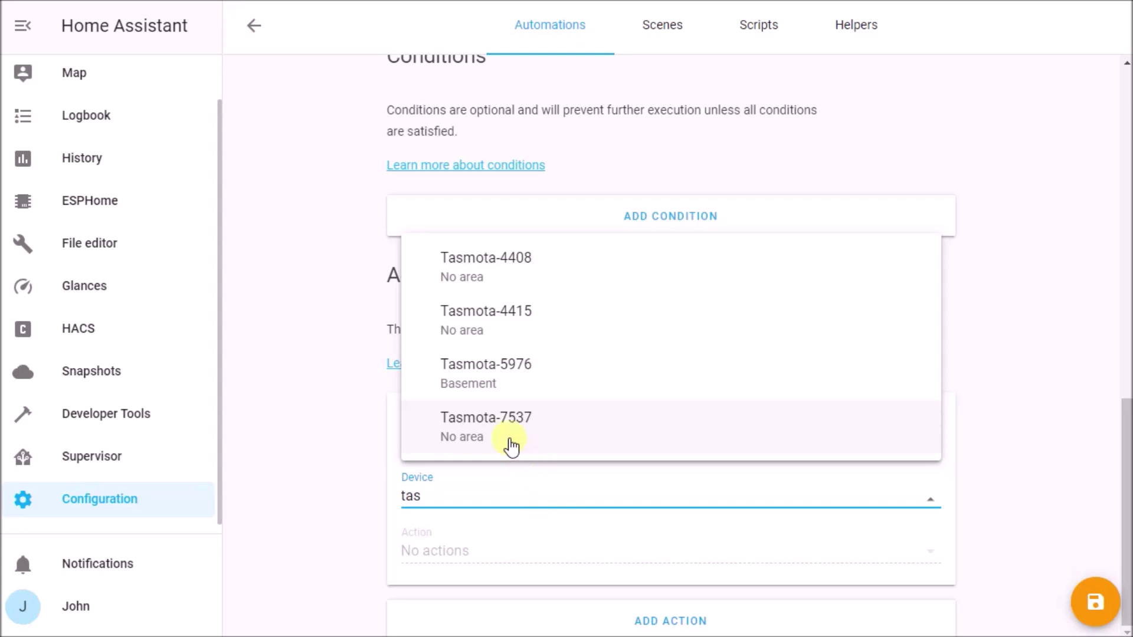
click(493, 372)
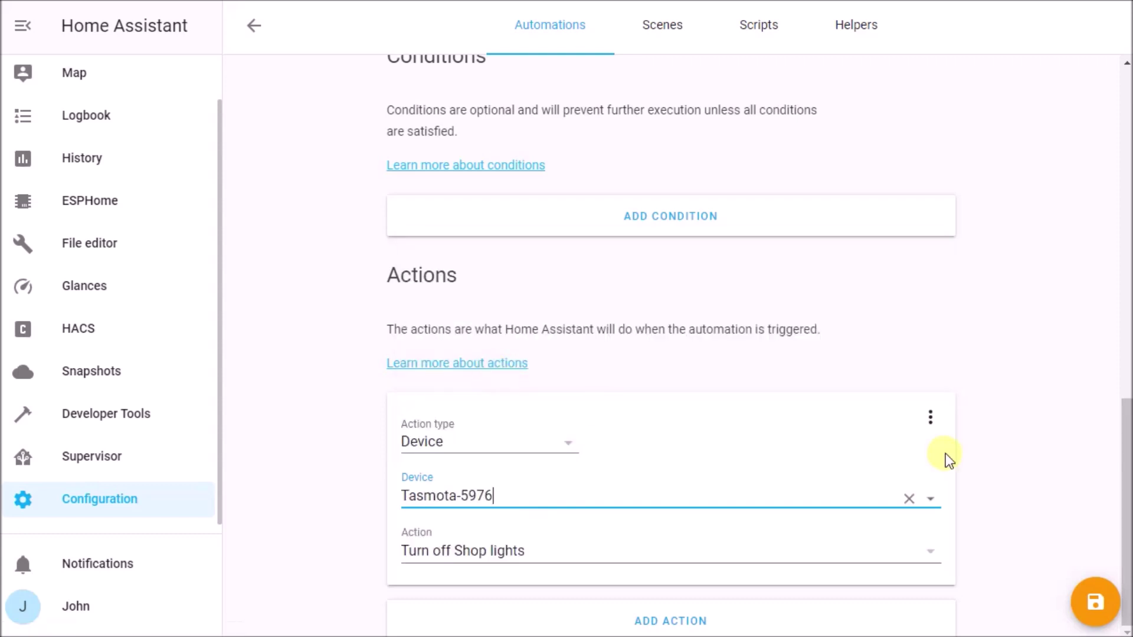
click(909, 555)
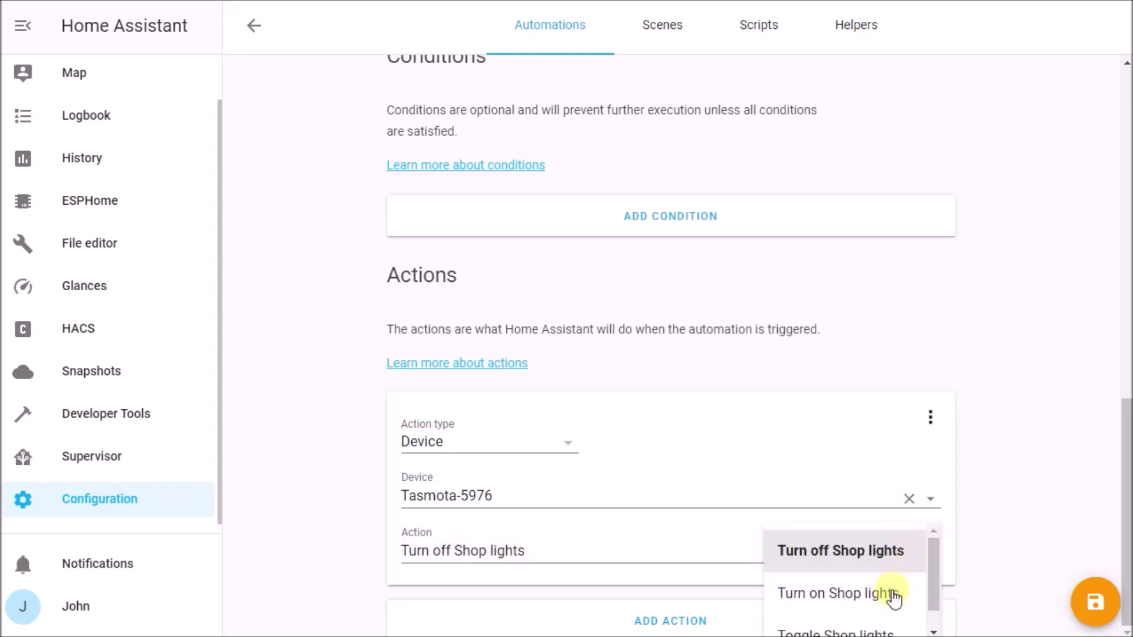
click(872, 599)
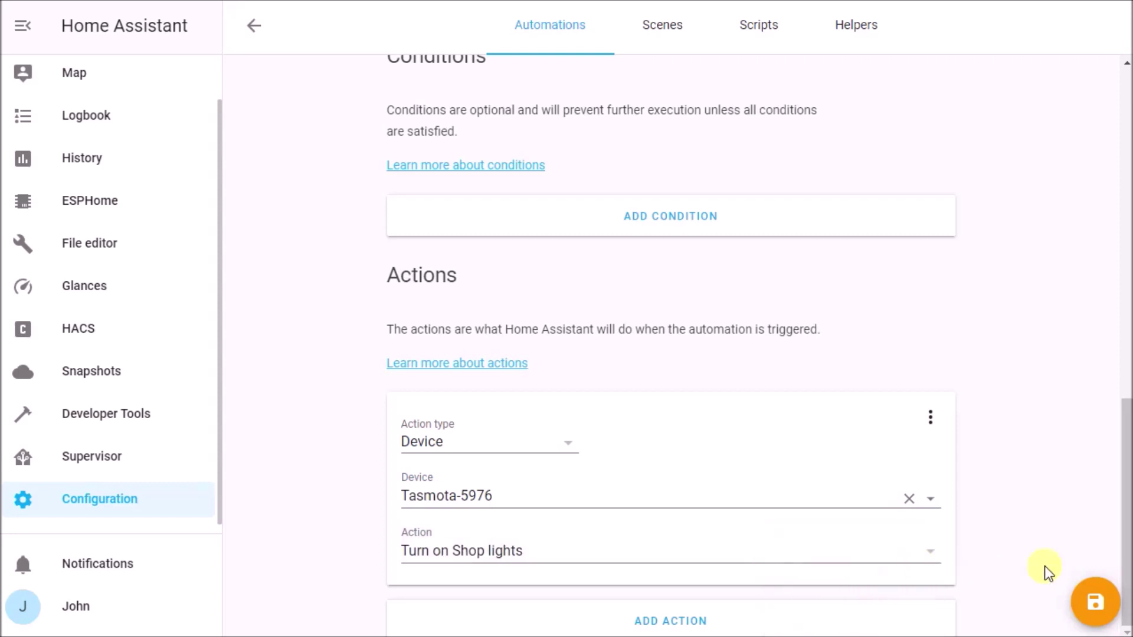
Step: Save the shop light automation and go back to its name and enable settings
click(1094, 602)
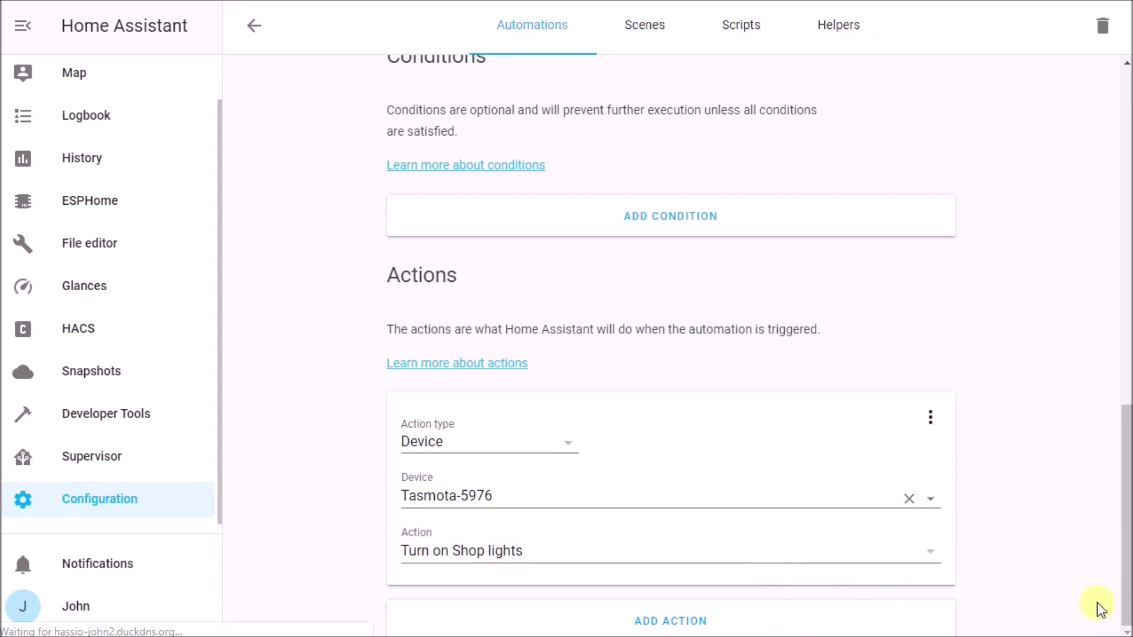
scroll(1006, 445, up, 5)
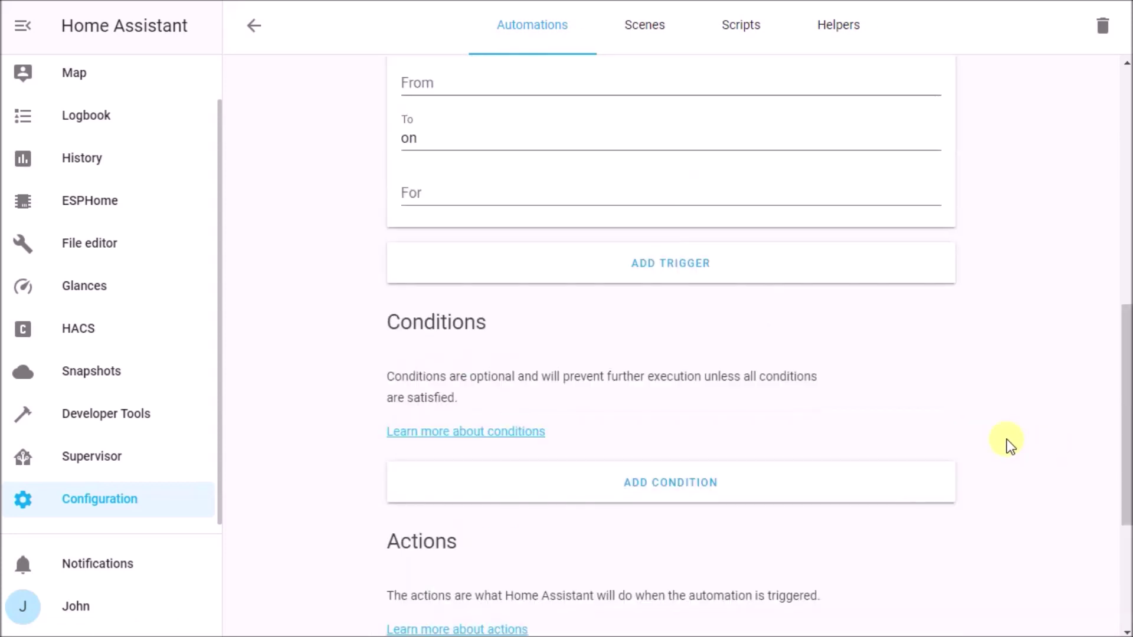
scroll(1006, 446, up, 8)
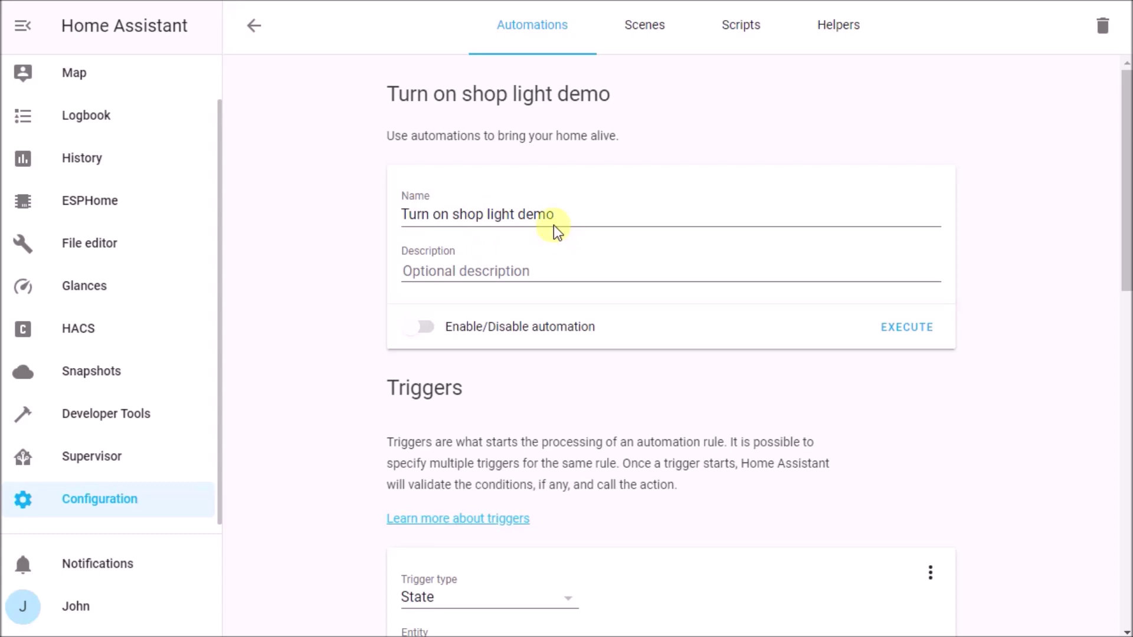
scroll(126, 157, up, 1)
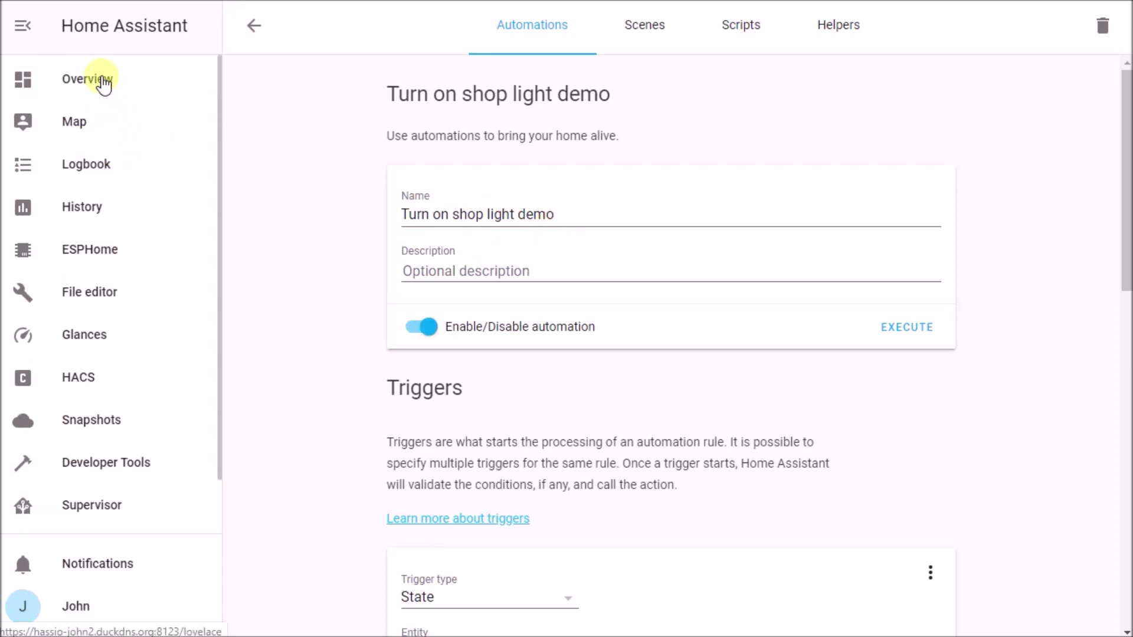
Step: Return to the dashboard overview, enable UI configuration and open the Motion sensor demo card for editing
click(103, 81)
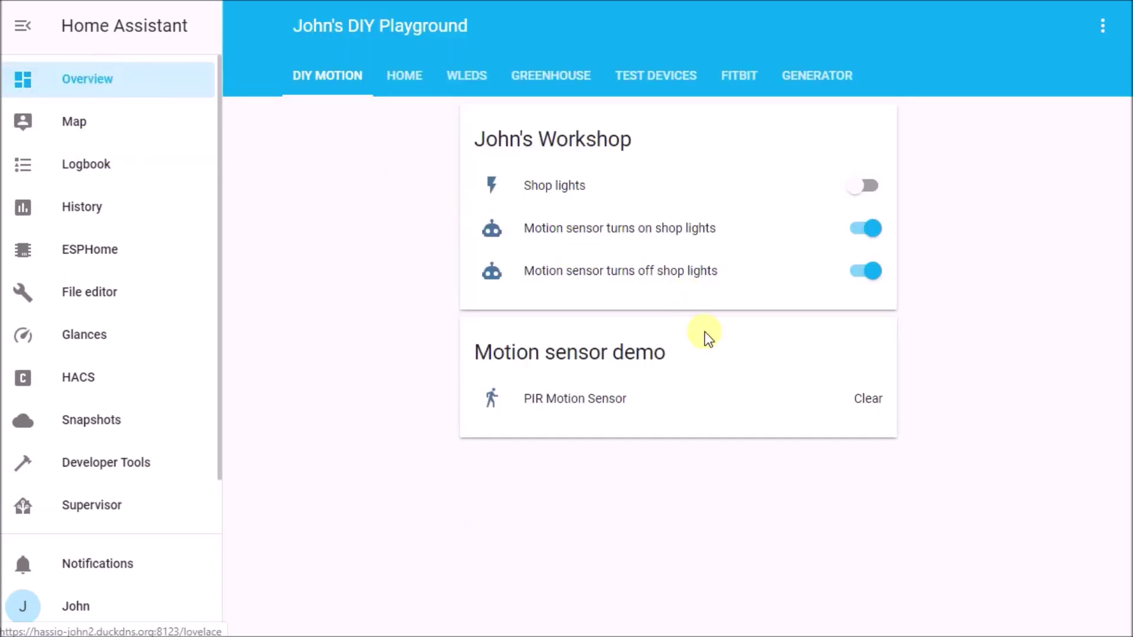
click(1102, 25)
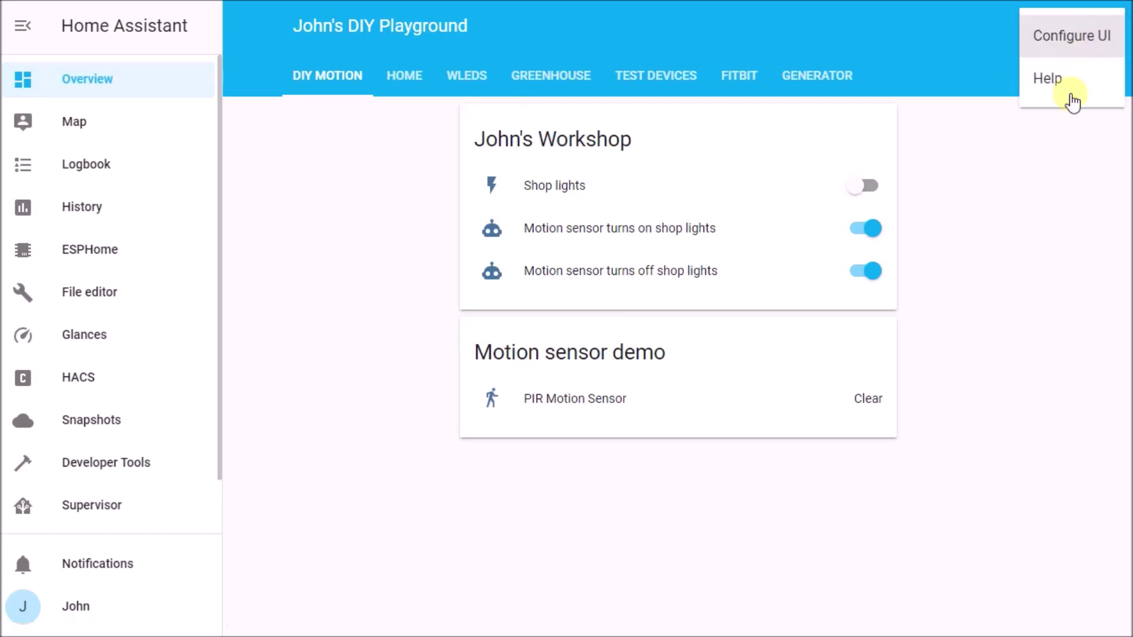
click(1058, 43)
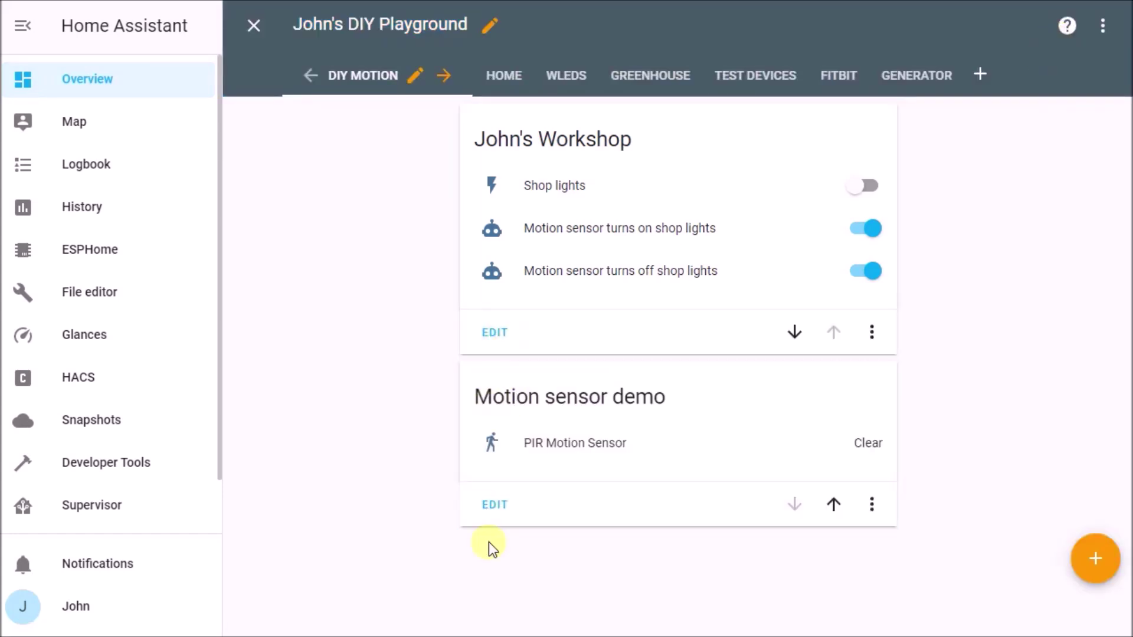
click(484, 506)
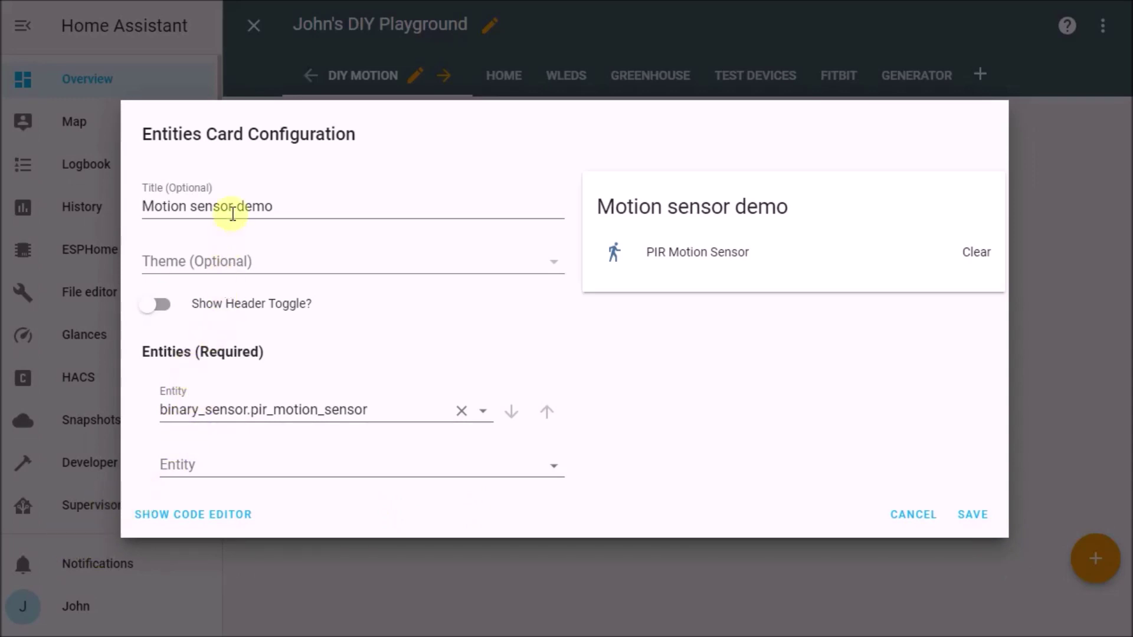
click(298, 208)
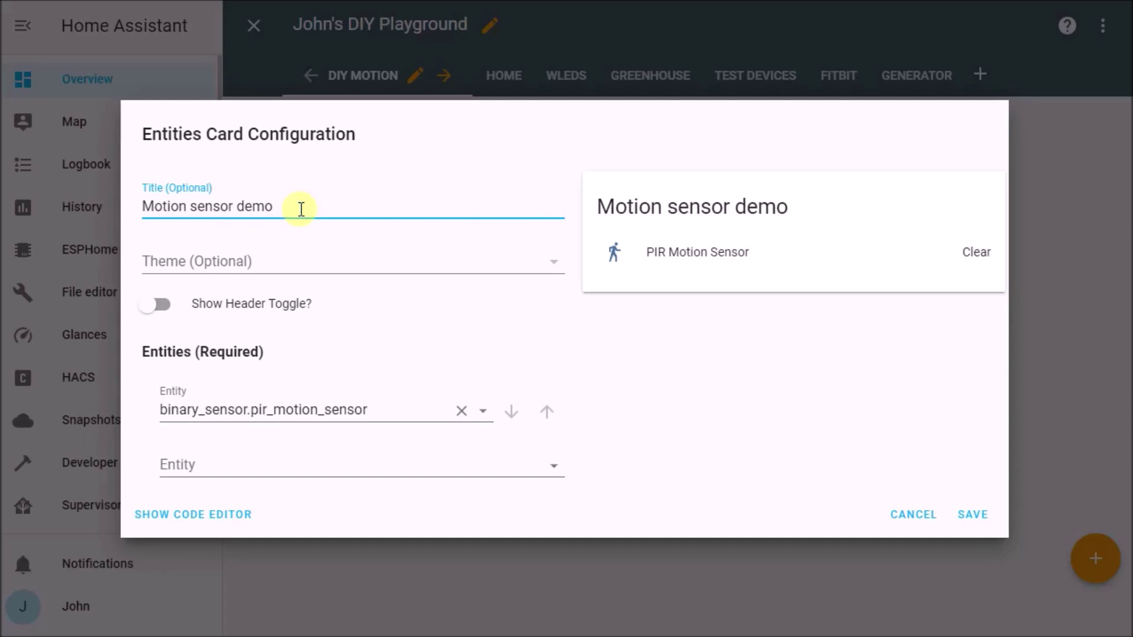
Step: Add the Turn on shop light demo automation (automation.turn_on_shop_light_demo) to the card's entities and save the card
click(331, 465)
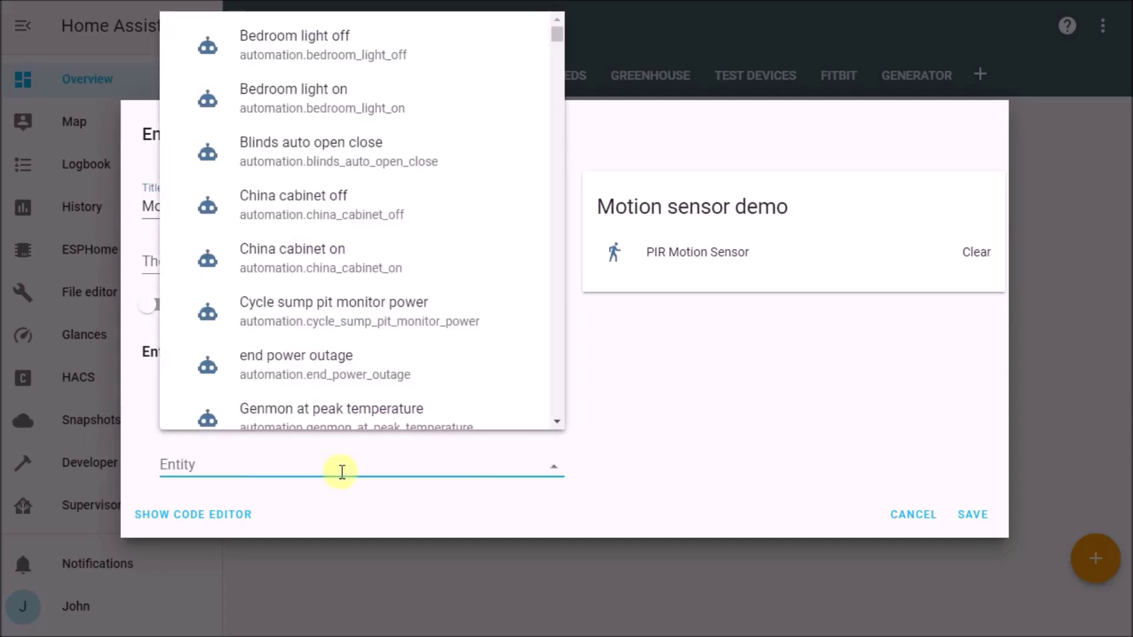
text(auto)
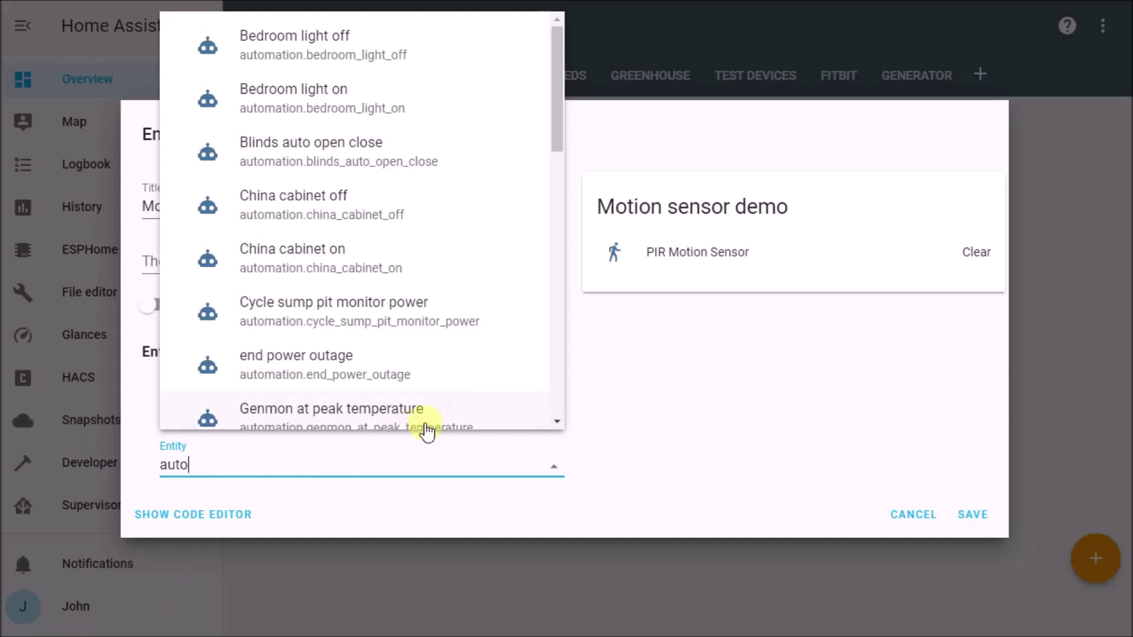
scroll(421, 426, down, 3)
scroll(421, 376, down, 7)
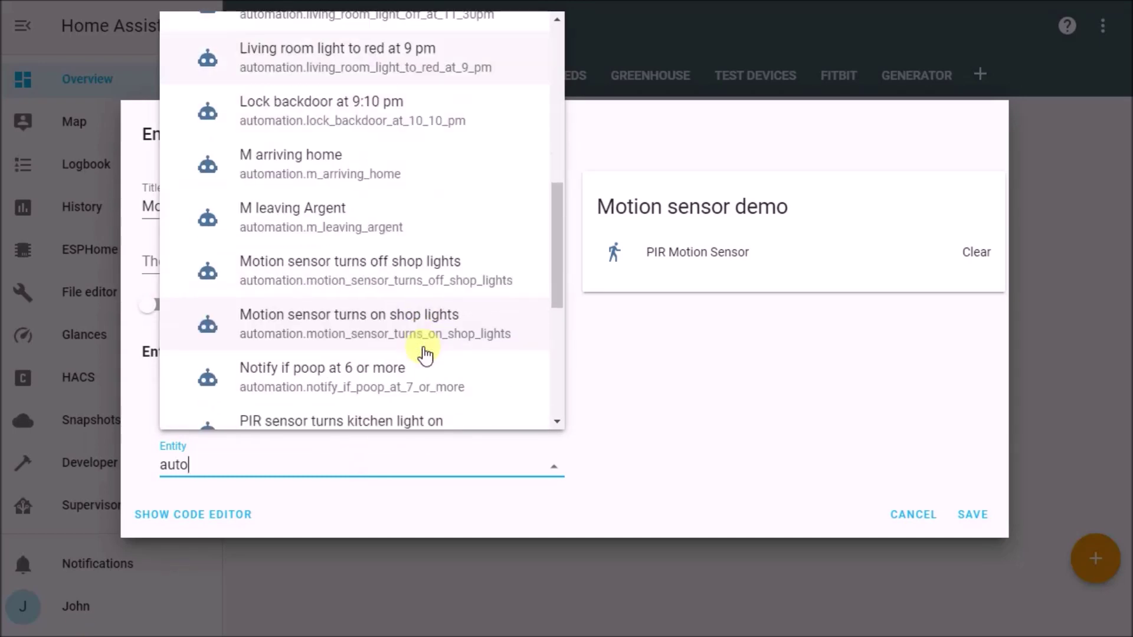
scroll(424, 352, down, 1)
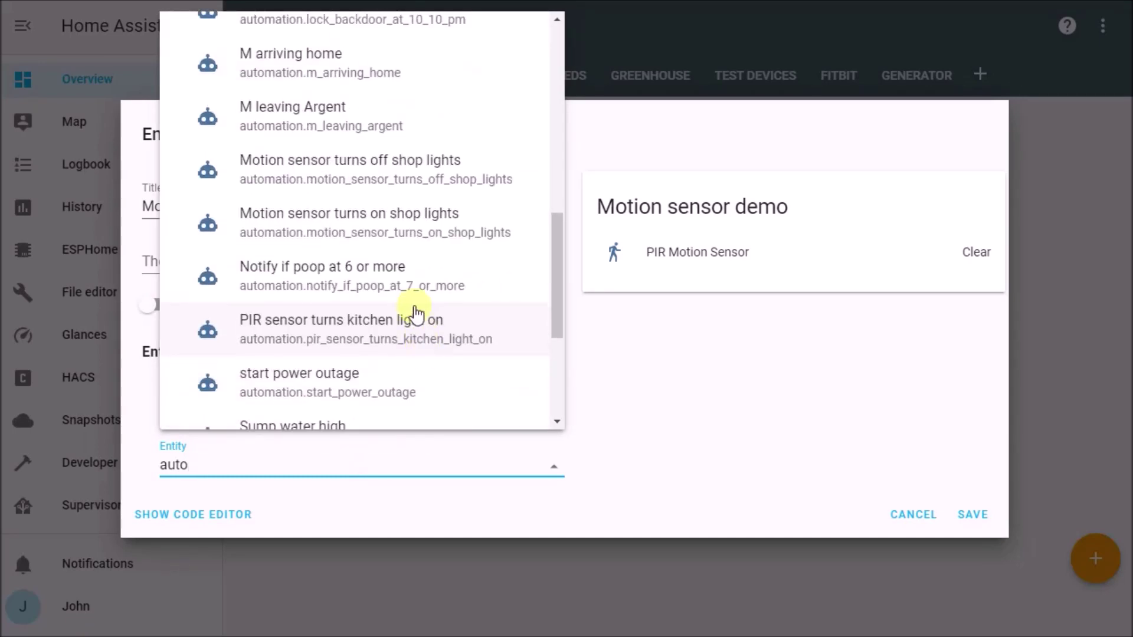
scroll(420, 287, down, 3)
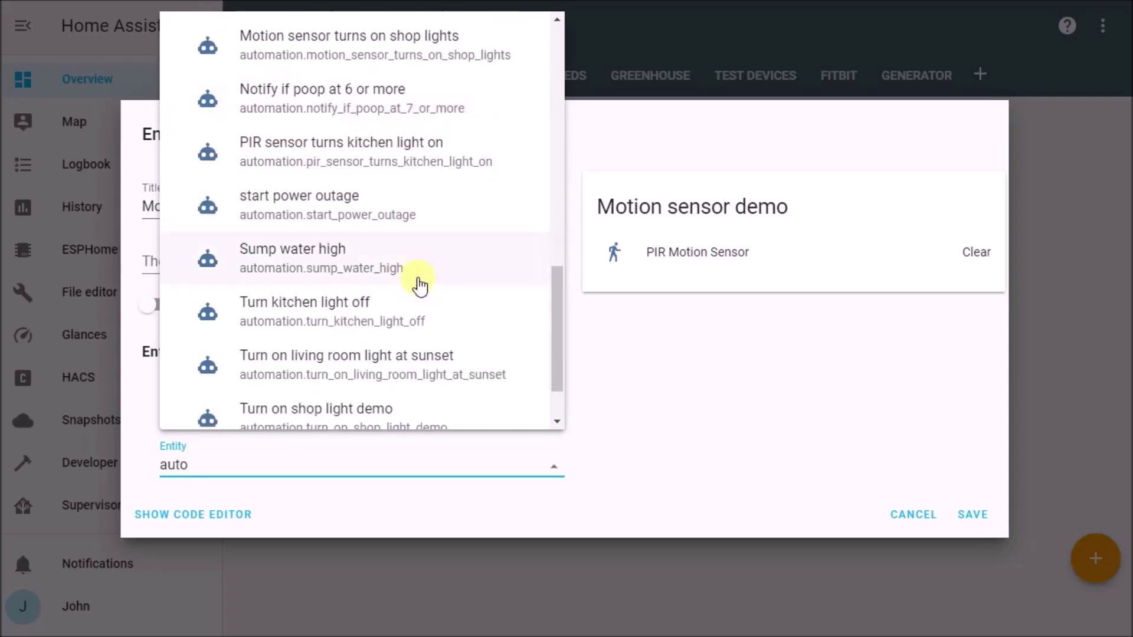
scroll(397, 268, down, 2)
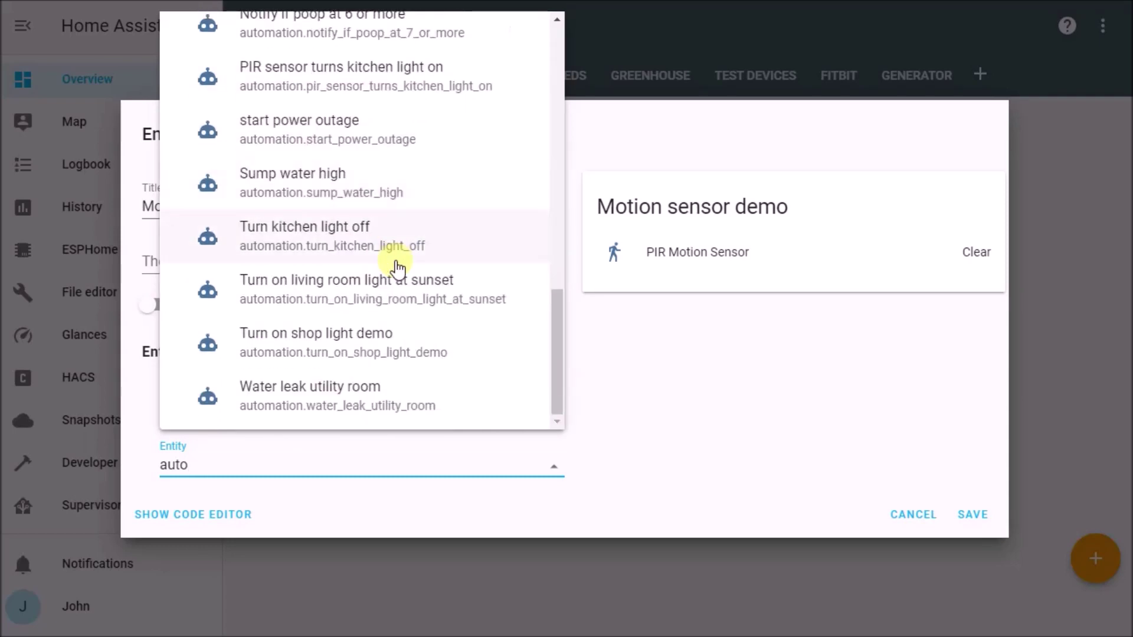
click(373, 349)
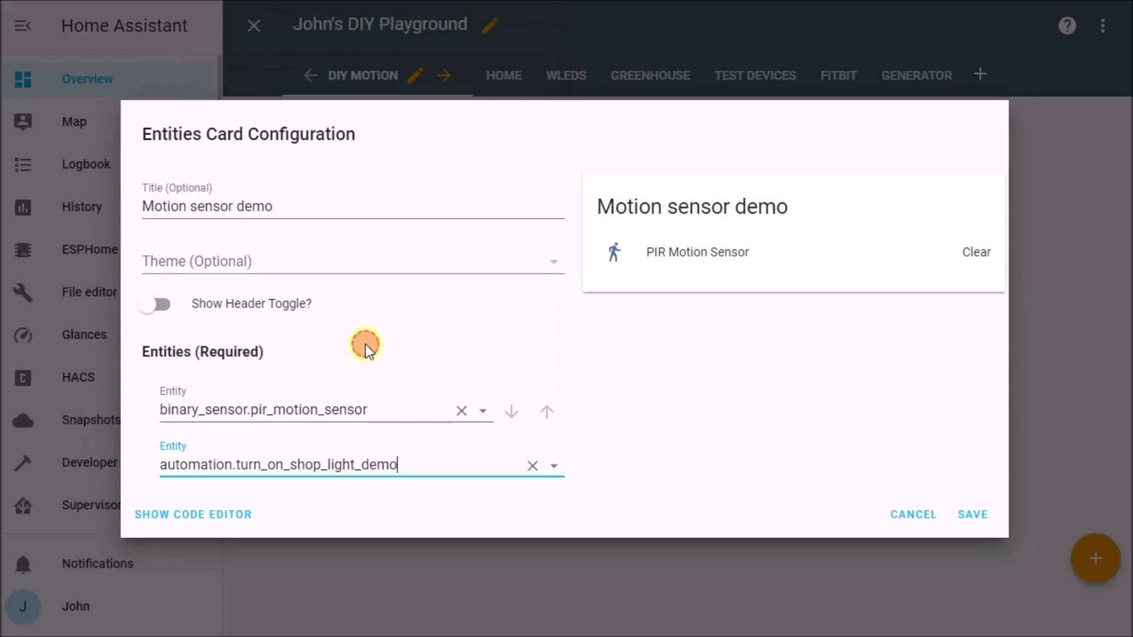
click(967, 541)
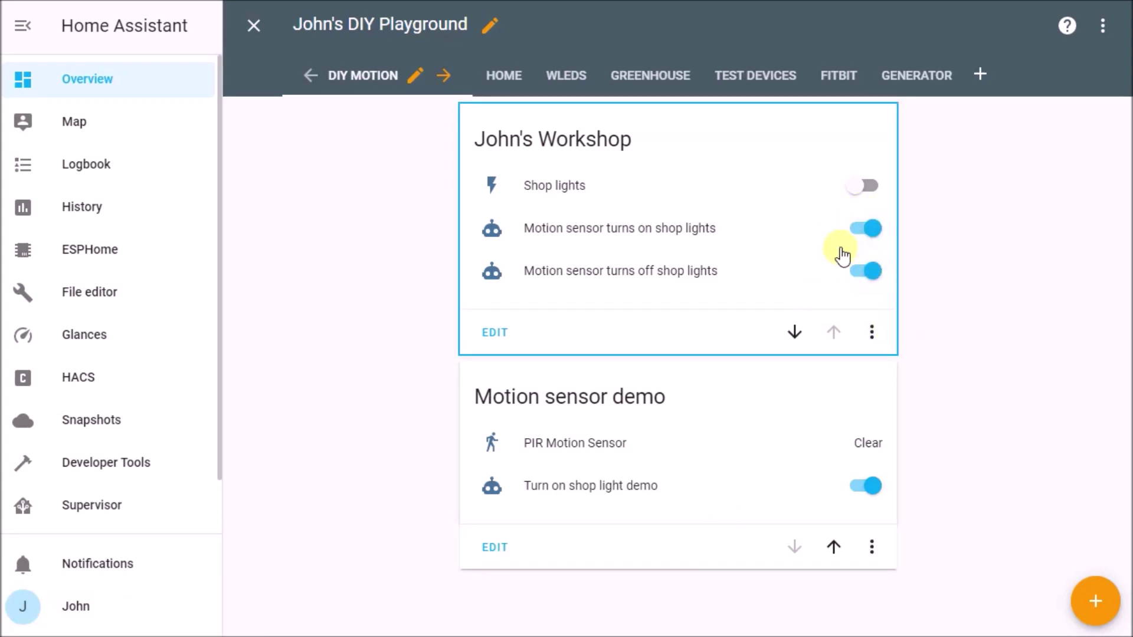
Step: Disable the automations "Motion sensor turns on shop lights" and "Motion sensor turns off shop lights" on the workshop card
click(867, 230)
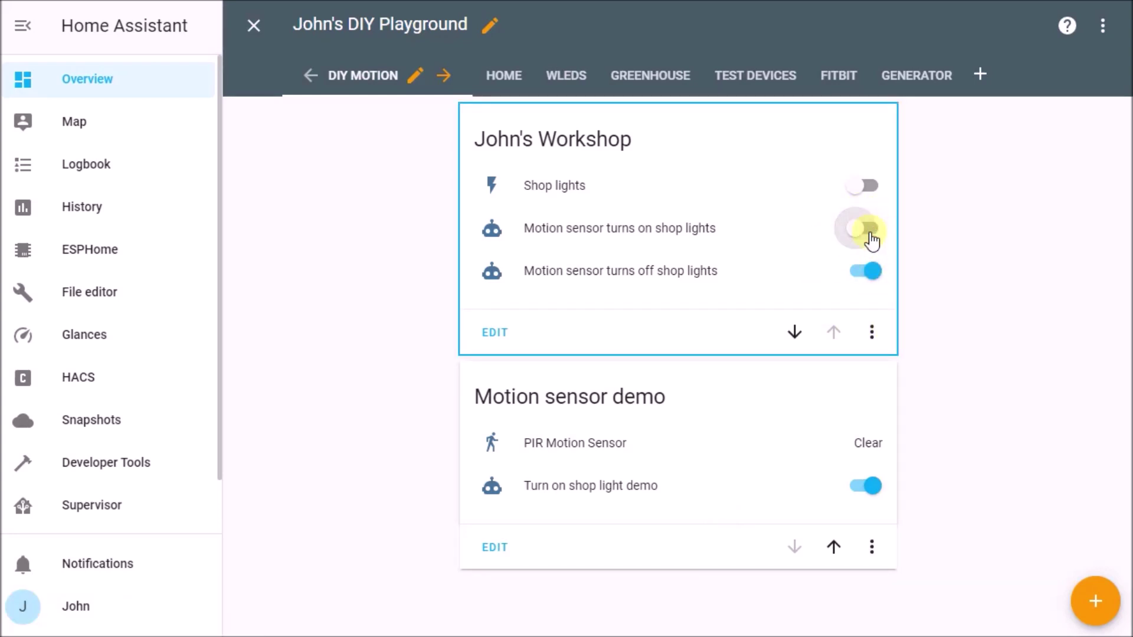
click(866, 273)
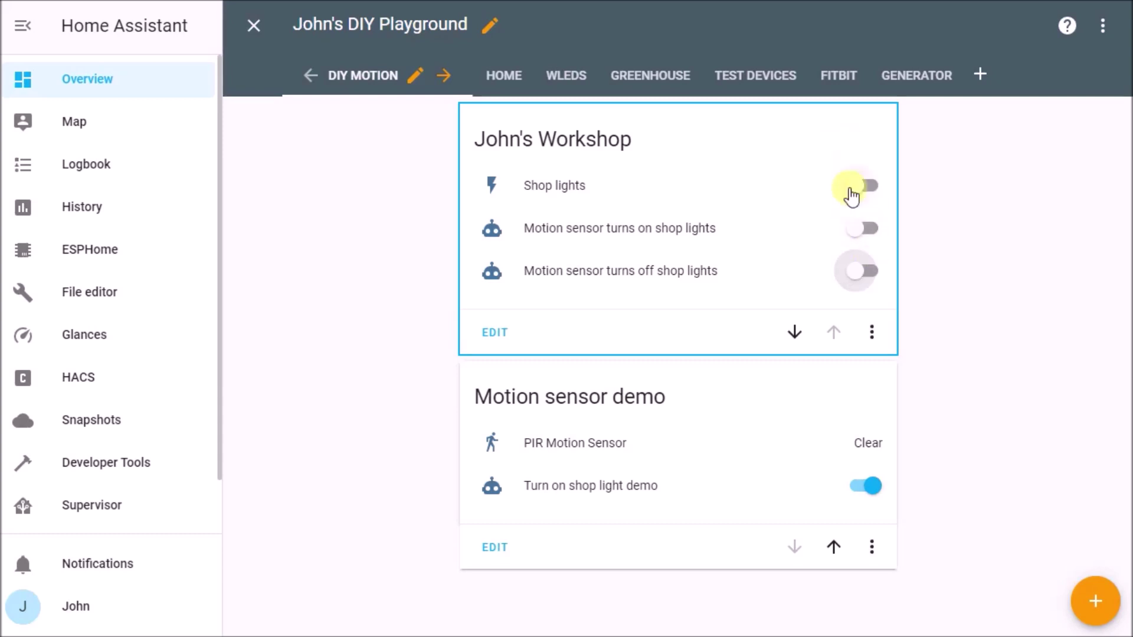